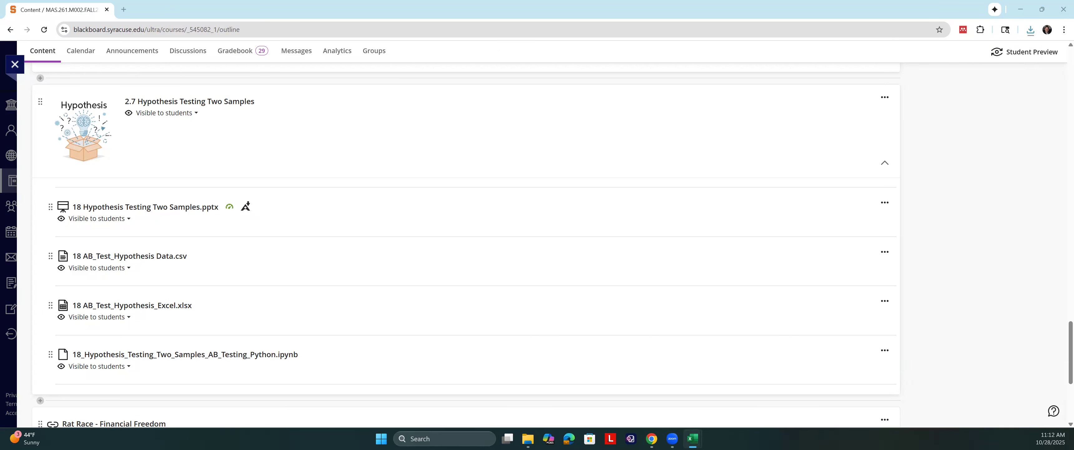
Switch to Excel and save the 18 AB_Test_Hypothesis Data file in Downloads as an Excel Workbook (*.xlsx).
click(643, 77)
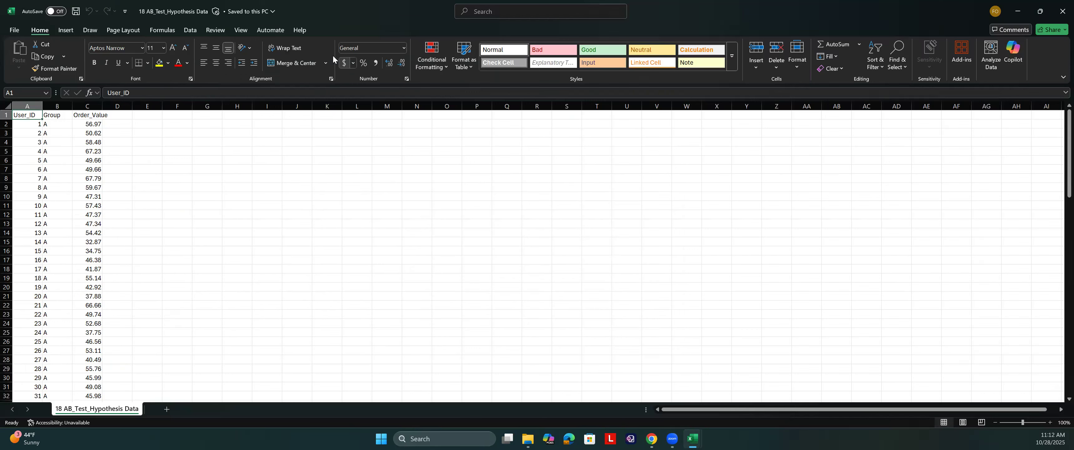
click(15, 30)
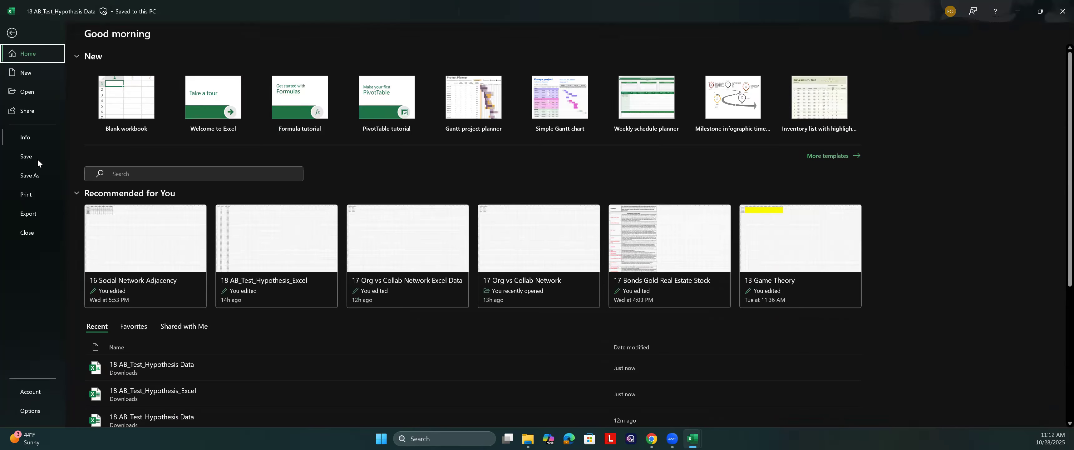
click(39, 171)
click(324, 82)
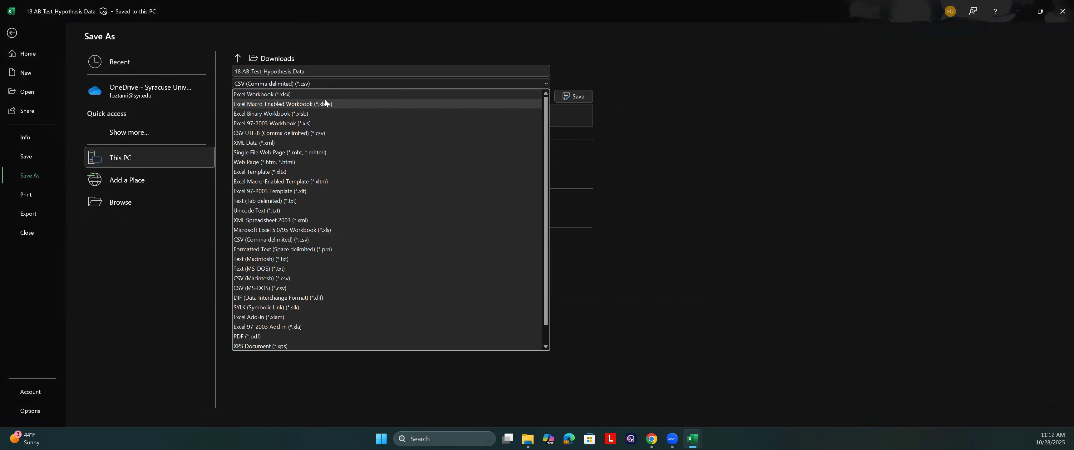
click(312, 94)
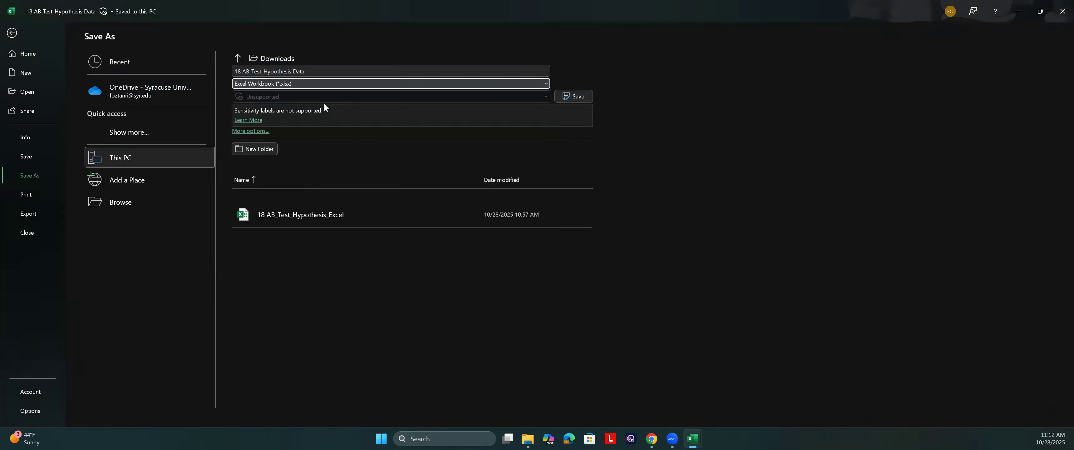
click(574, 96)
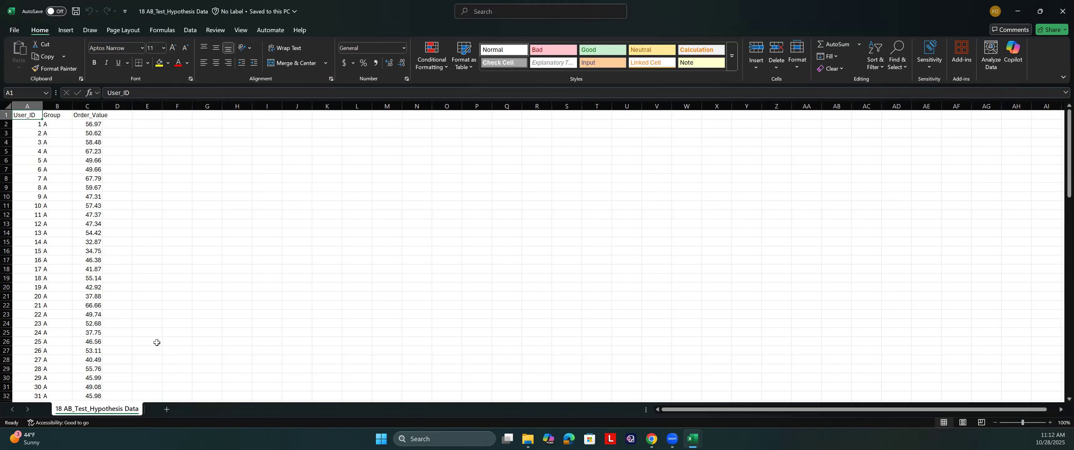
Examine the extent of the User_ID, Group and Order_Value columns in the data sheet.
click(27, 122)
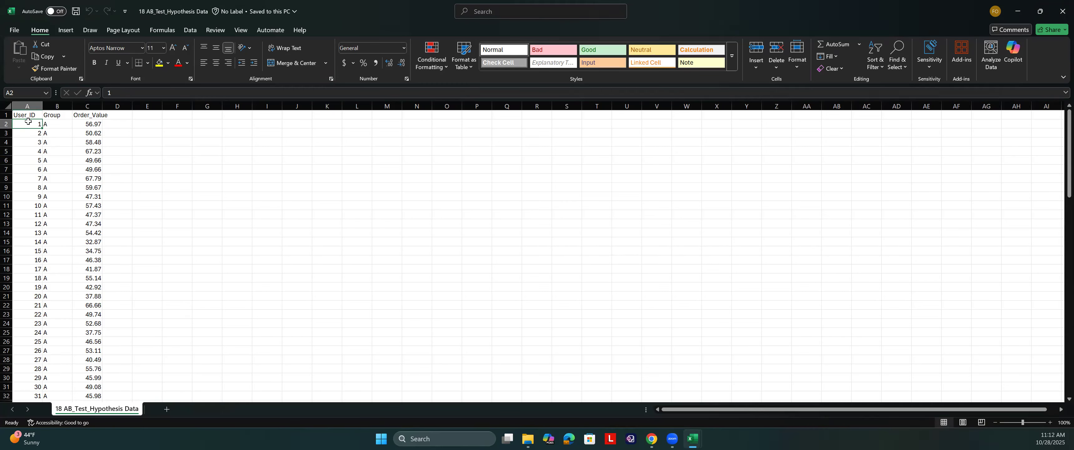
key(ctrl+shift+Down)
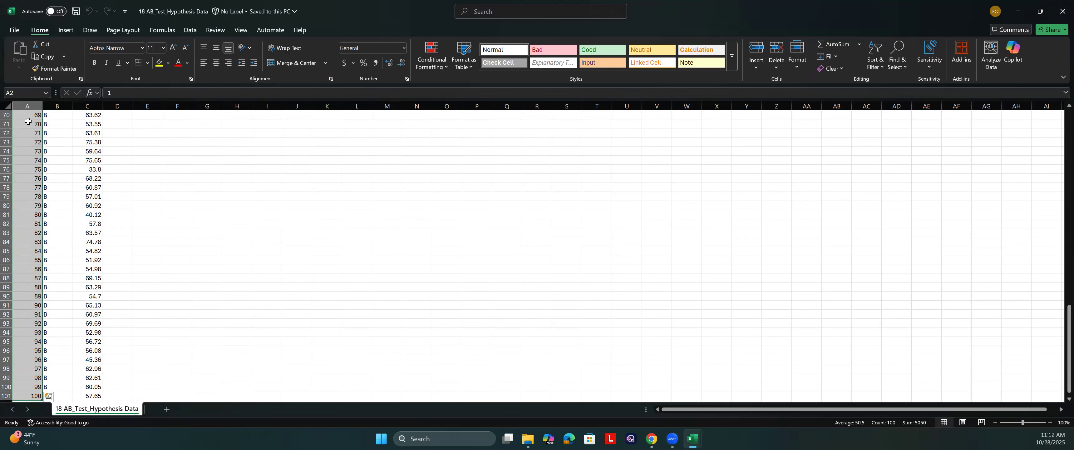
key(ctrl+Up)
key(Right)
key(ctrl+shift+Down)
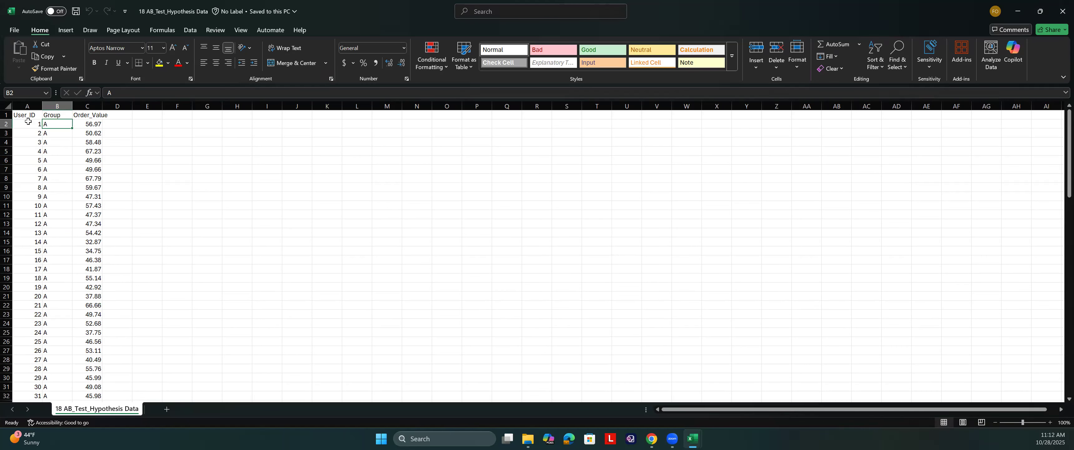
key(ctrl+Up)
key(Down)
key(Right)
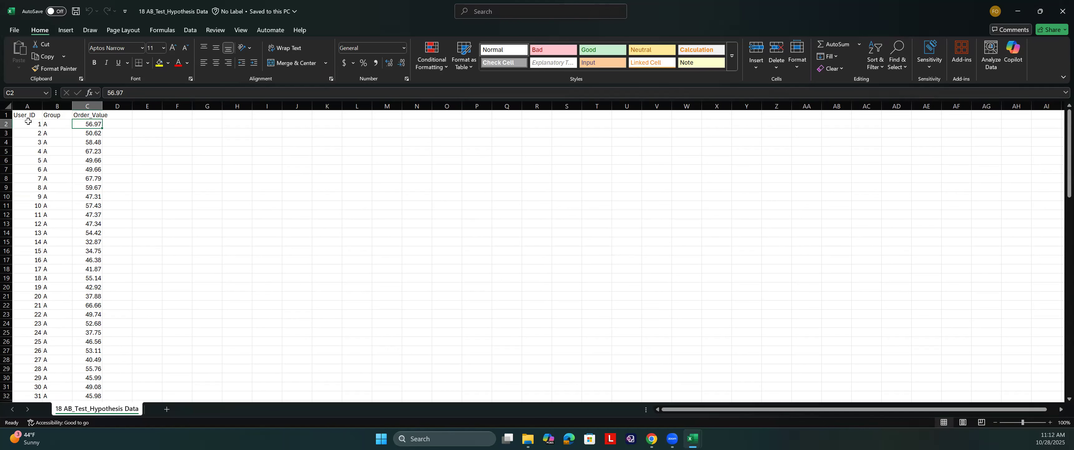
key(ctrl+shift+Down)
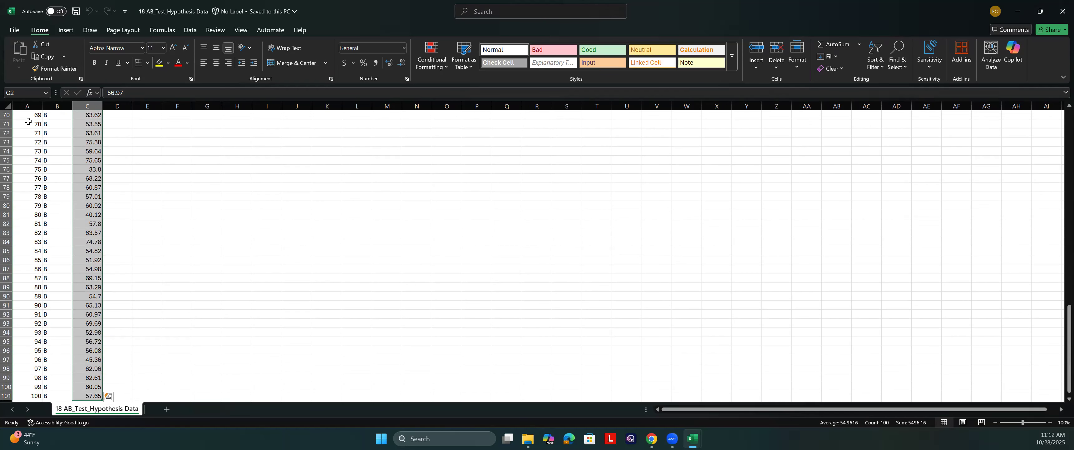
key(ctrl+Up)
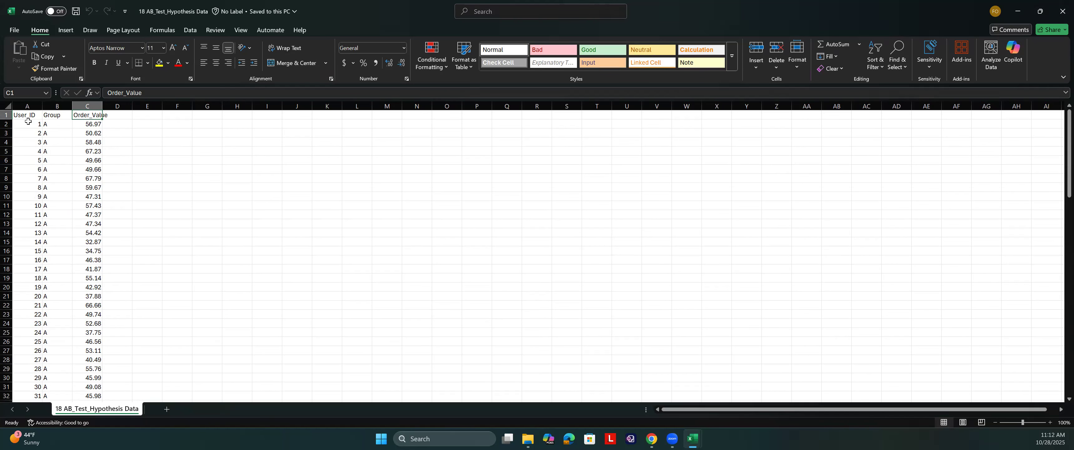
Add a new worksheet and name it T Test.
click(166, 409)
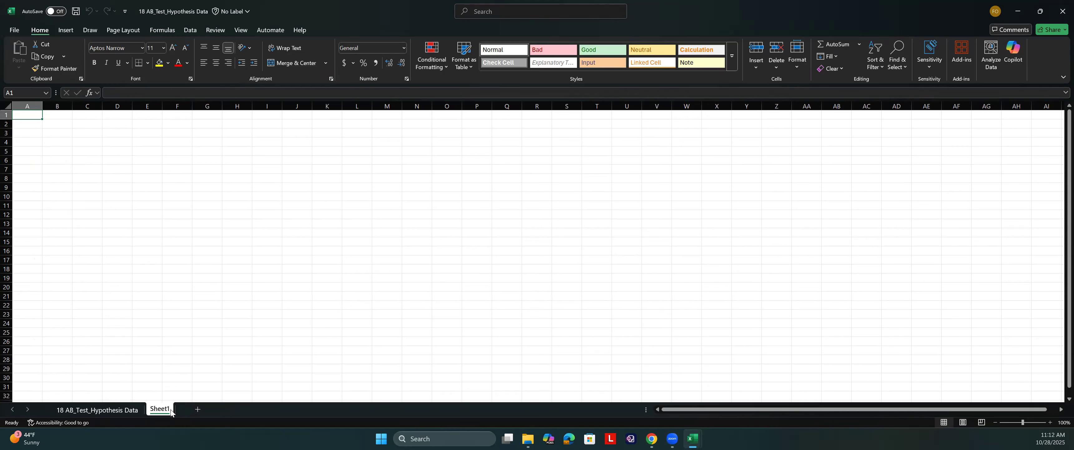
double_click(170, 410)
text(T Test)
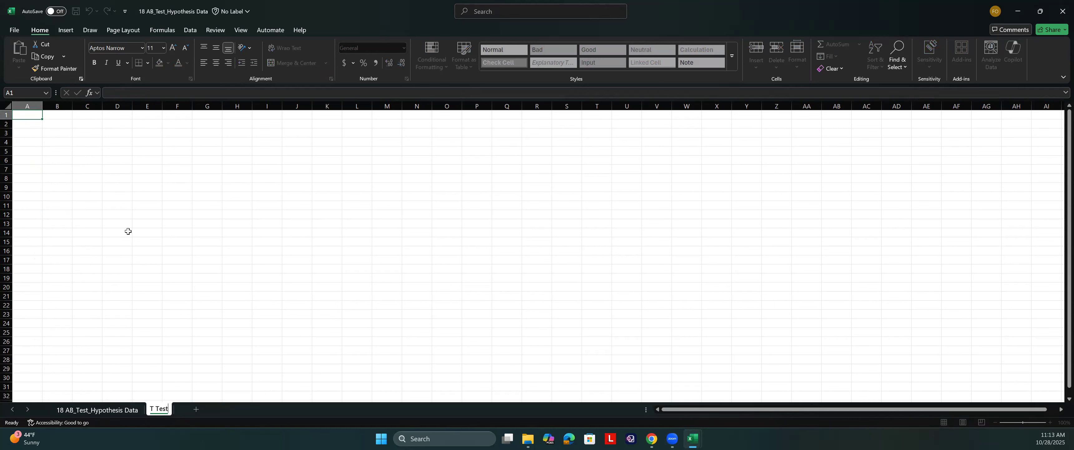
click(89, 203)
Enter the bold heading Group in A1, with group labels A and B in A2 and A3.
click(29, 114)
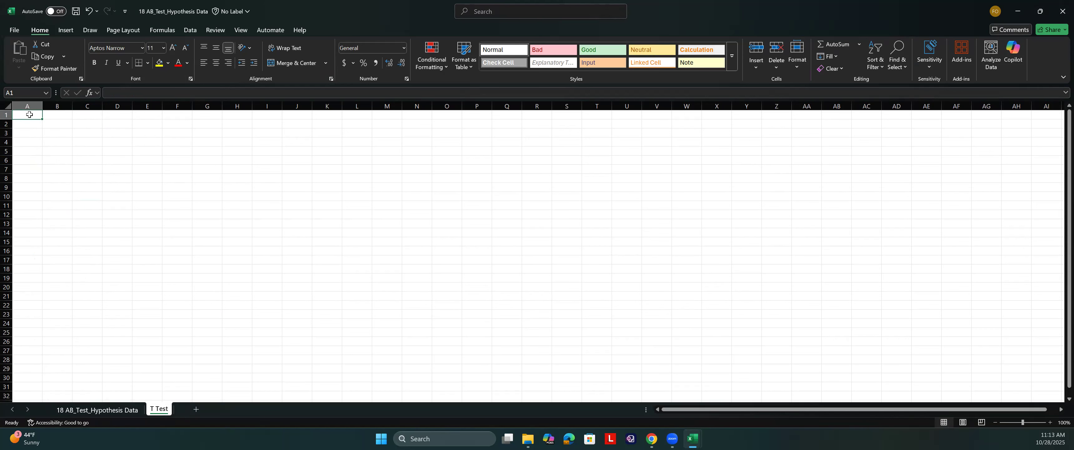
key(ctrl+b)
text(Gro)
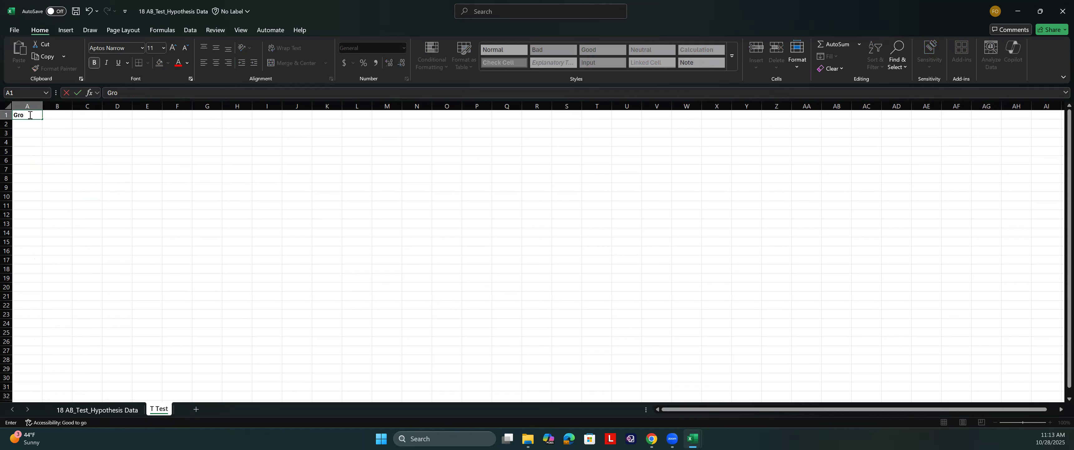
text(u)
key(Return)
text(A)
key(Return)
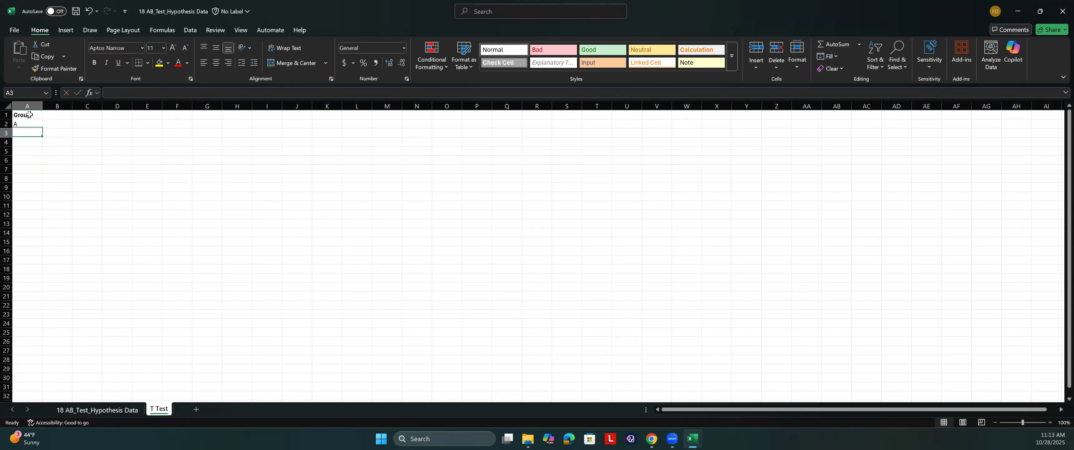
text(B)
key(Tab)
Enter the bold heading Sample Size in B1.
key(Up)
text(S)
key(Escape)
key(Up)
text(Sample i)
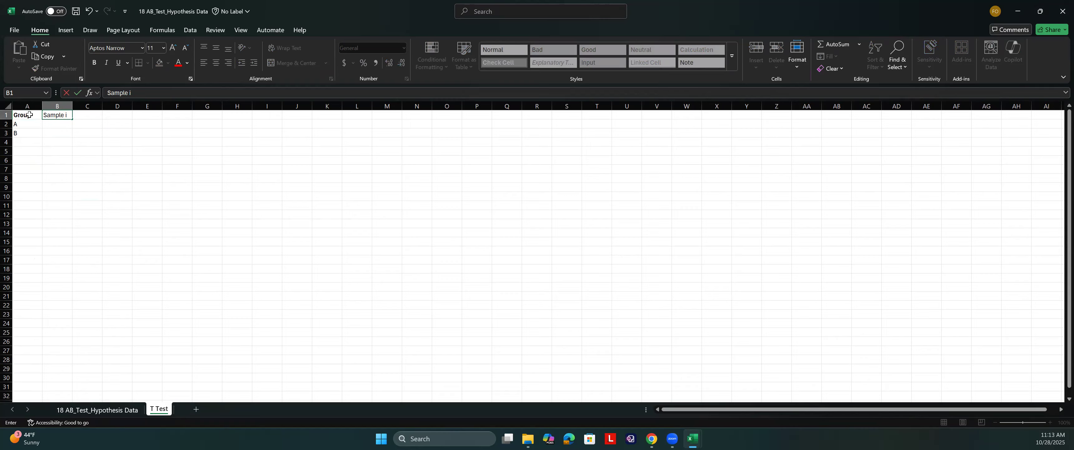
key(BackSpace)
text(Size)
key(Return)
click(46, 114)
Start a COUNTIF formula in B2 of T Test, using B2:B101 of the data sheet as its range.
click(62, 125)
text(=COUNTIF()
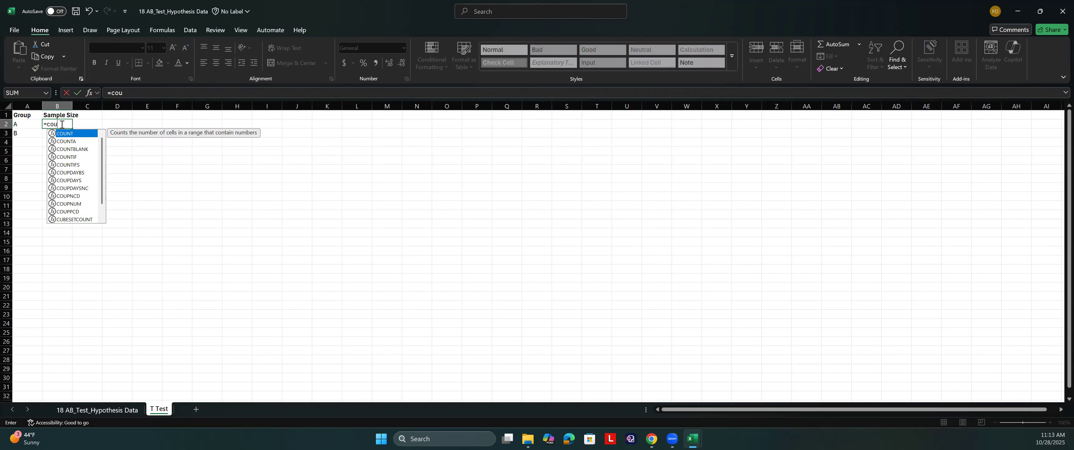
key(Left)
key(Down)
key(Right)
key(BackSpace)
key(BackSpace)
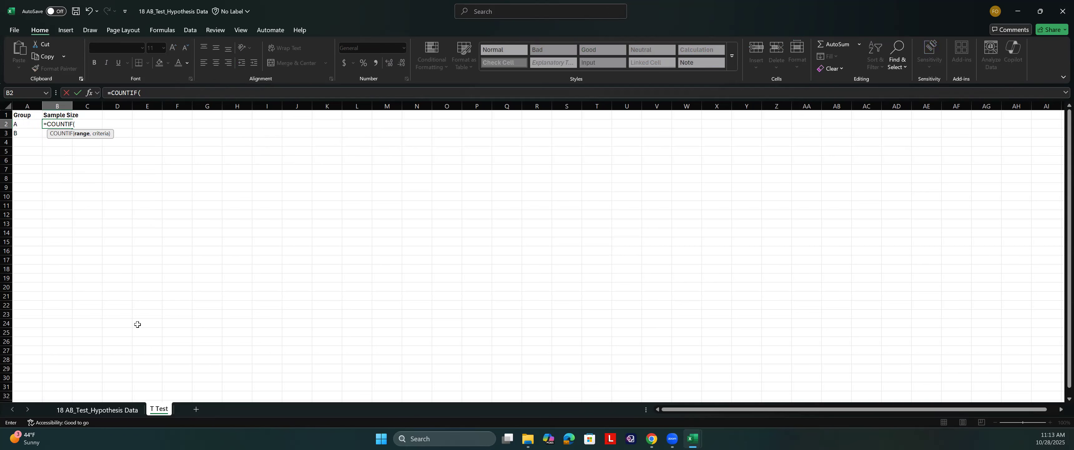
click(119, 413)
click(46, 127)
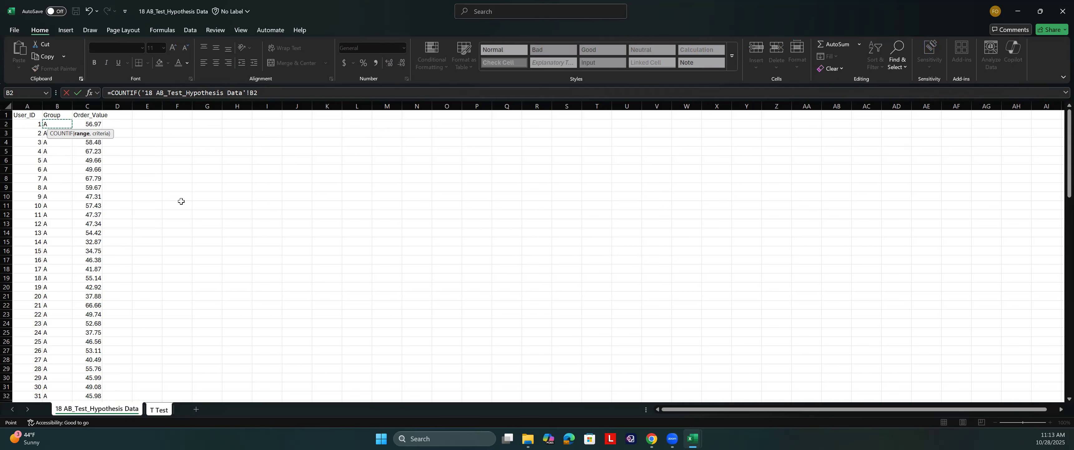
key(ctrl+shift+Down)
Complete the COUNTIF formula in B2 with the criterion "="&'T Test'!A2.
text(,)
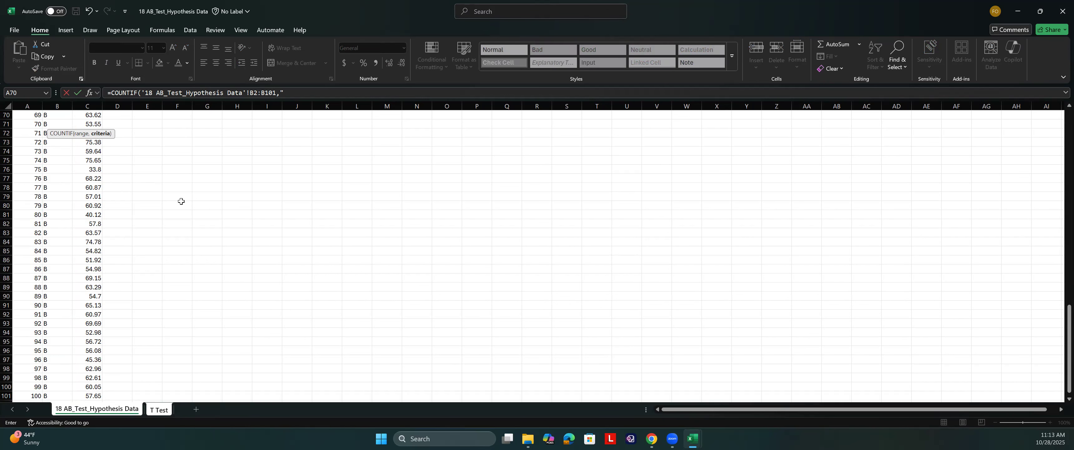
text("=)
click(158, 410)
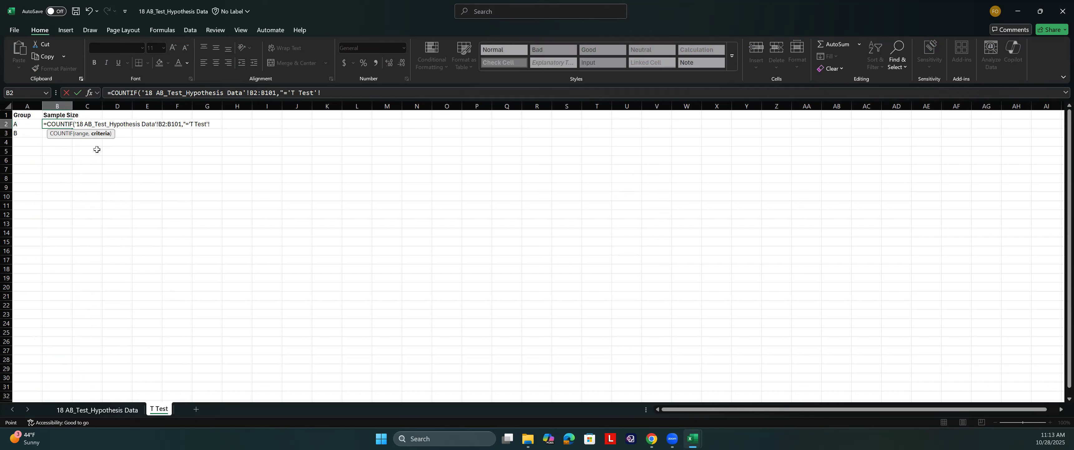
key(BackSpace)
key(BackSpace)
key(BackSpace)
key(BackSpace)
text(&)
click(17, 123)
text())
key(Return)
Make the COUNTIF range absolute as $B$2:$B$101 and fill the formula down to B3.
double_click(65, 122)
drag(162, 124, 176, 124)
key(F4)
key(Return)
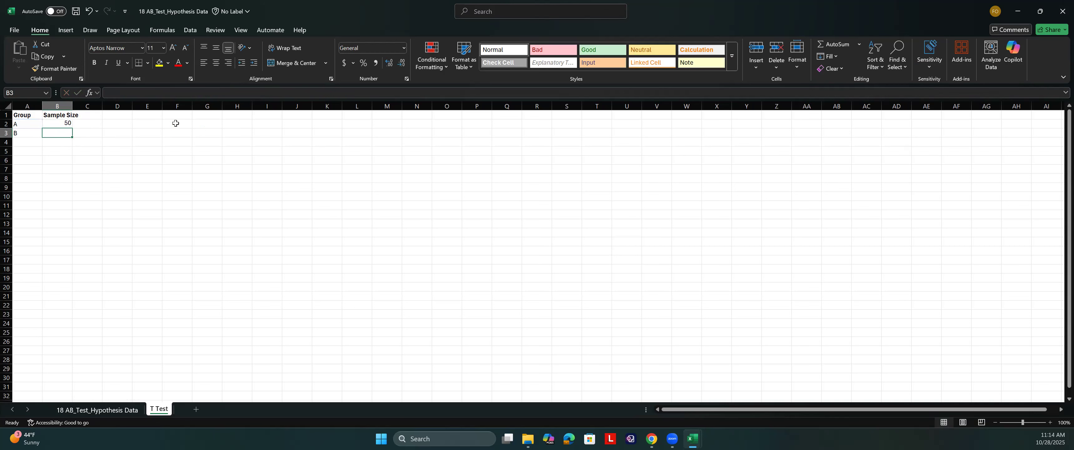
click(57, 123)
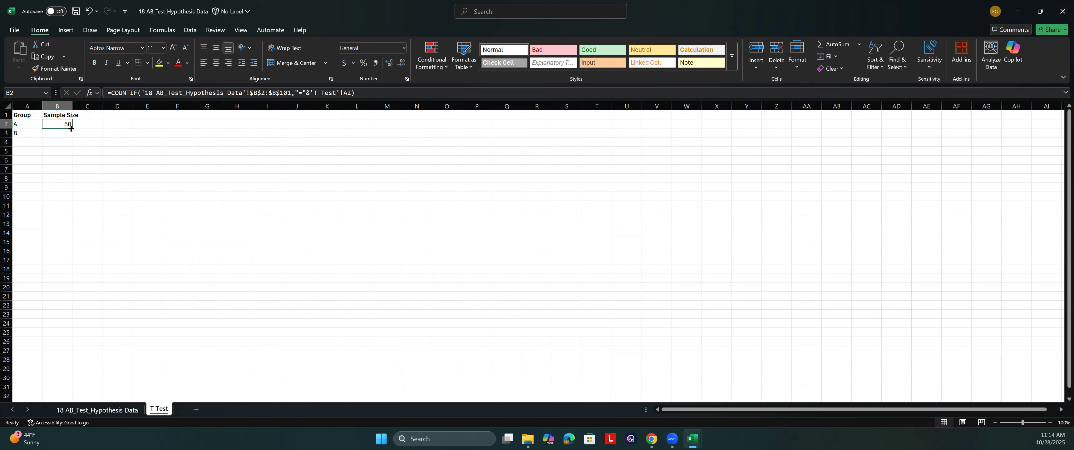
drag(71, 129, 71, 138)
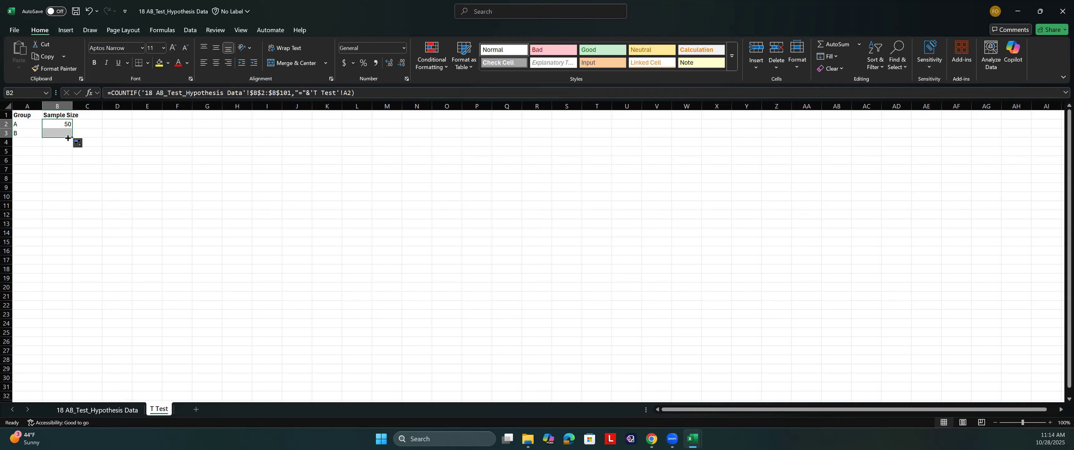
Enter the bold heading Mean in C1.
click(87, 115)
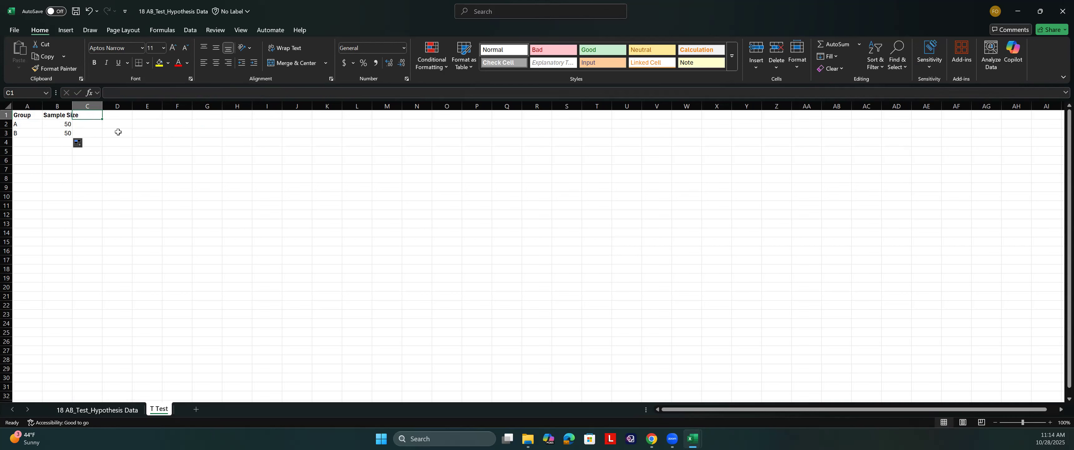
text(Mean)
key(Return)
key(Up)
key(ctrl+b)
Enter an AVERAGEIF formula in C2 over B2:B101 of the data sheet with the criterion "=".
key(Return)
text(=ave)
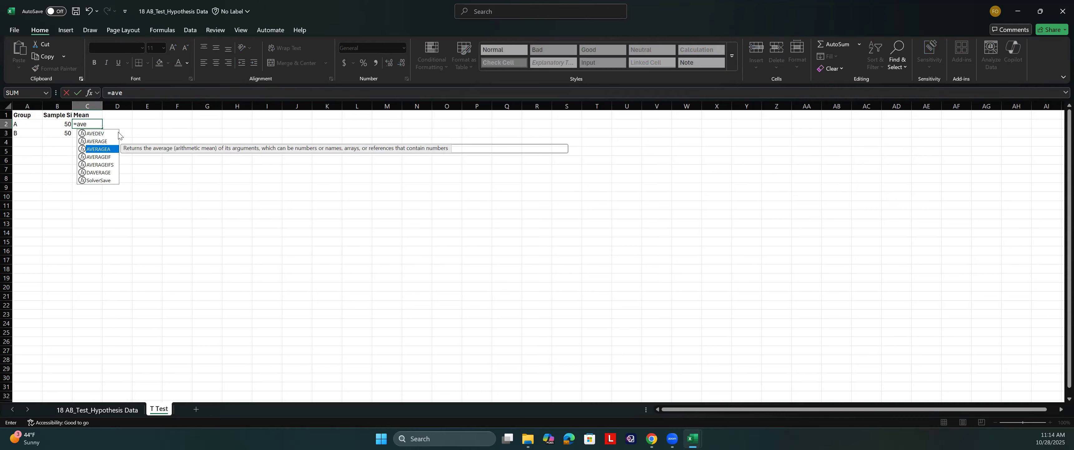
key(Down)
key(Tab)
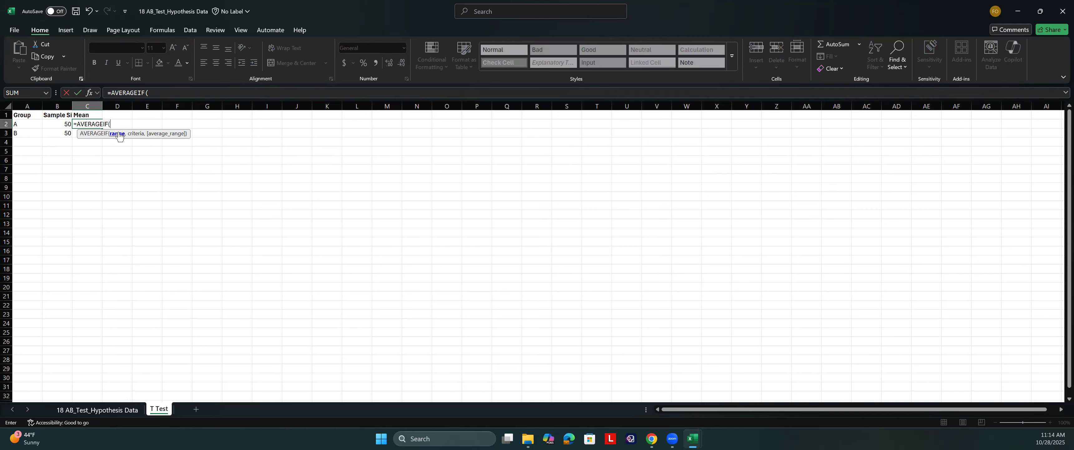
click(124, 407)
scroll(110, 154, up, 20)
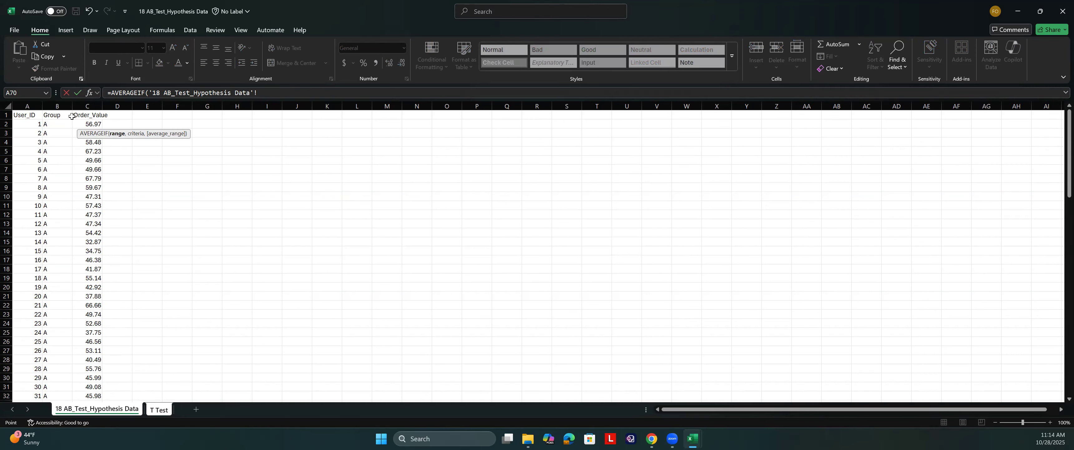
click(52, 123)
key(ctrl+shift+Down)
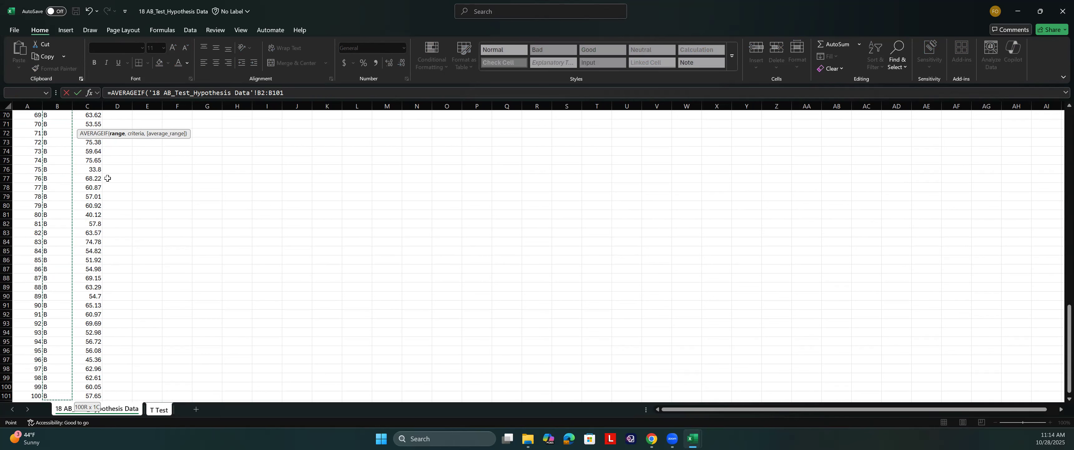
text(,)
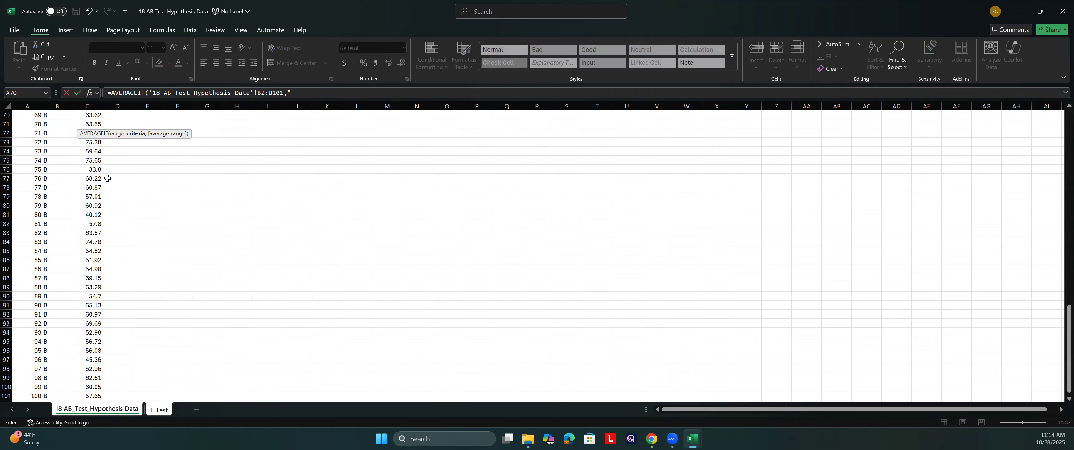
text("=")
key(Return)
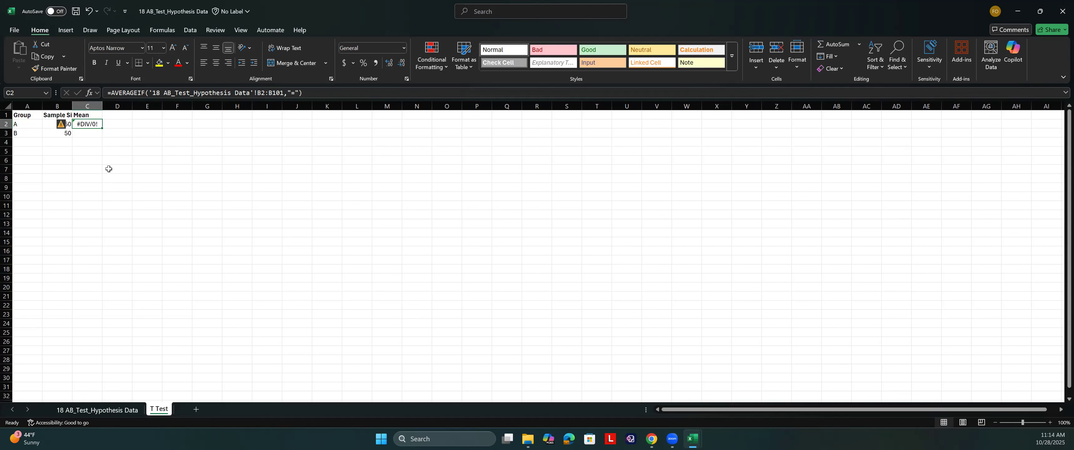
Complete the AVERAGEIF formula in C2 with criterion "="&A2 and average range C2:C101 of the data sheet, and format C2 as Accounting.
click(295, 93)
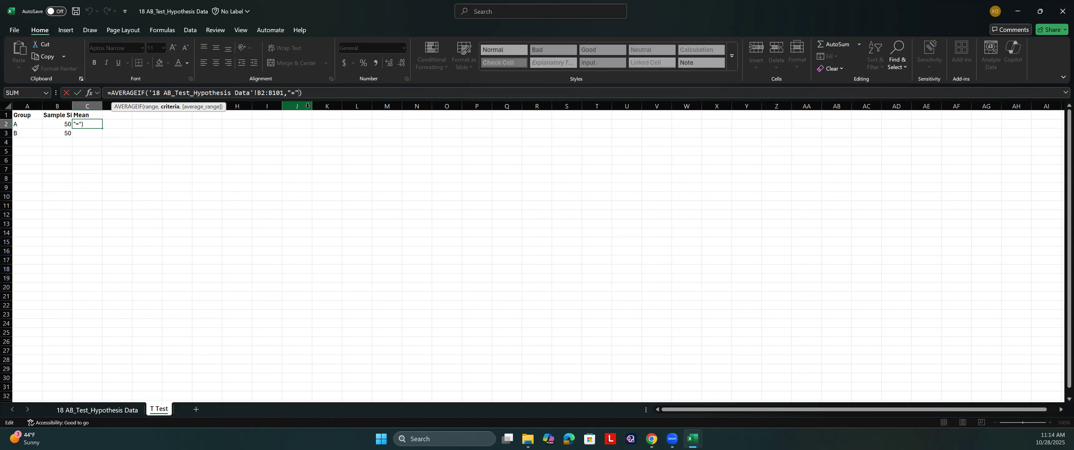
text(&)
click(21, 125)
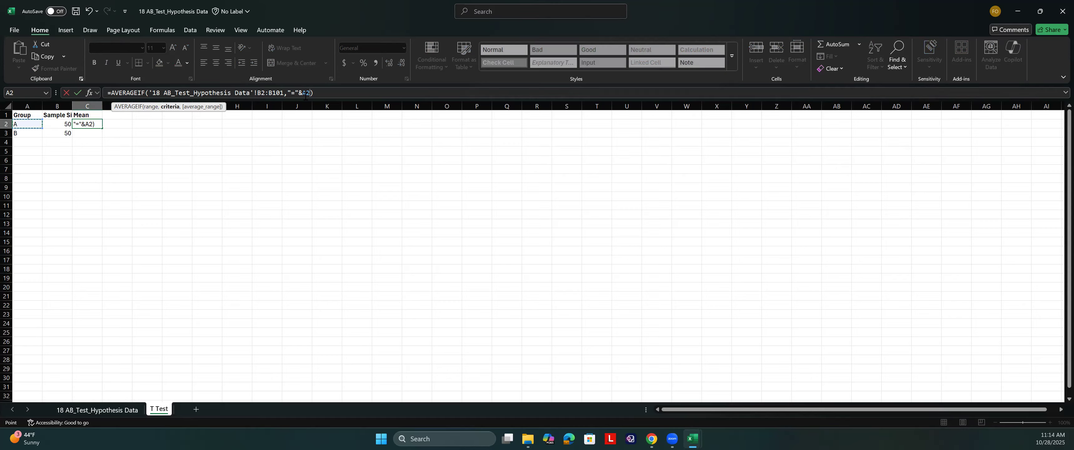
text(,)
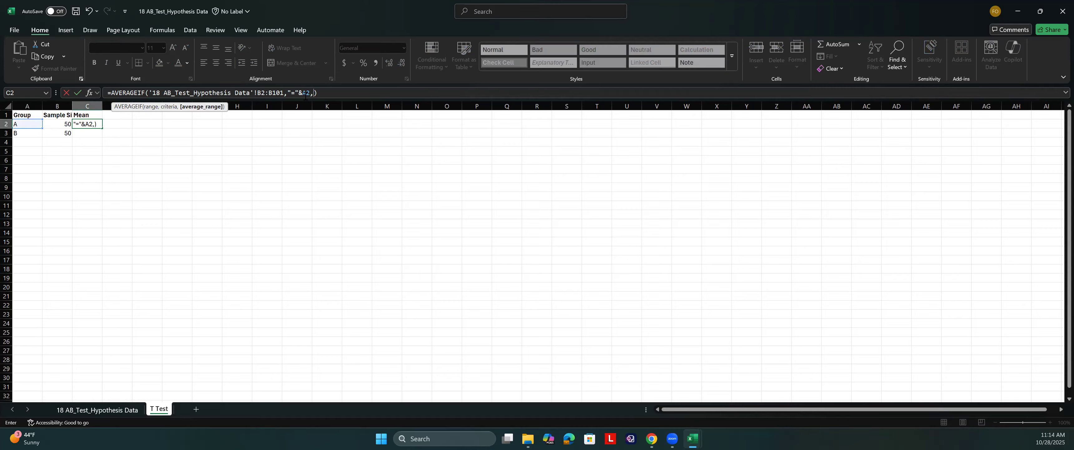
click(121, 409)
scroll(67, 141, up, 20)
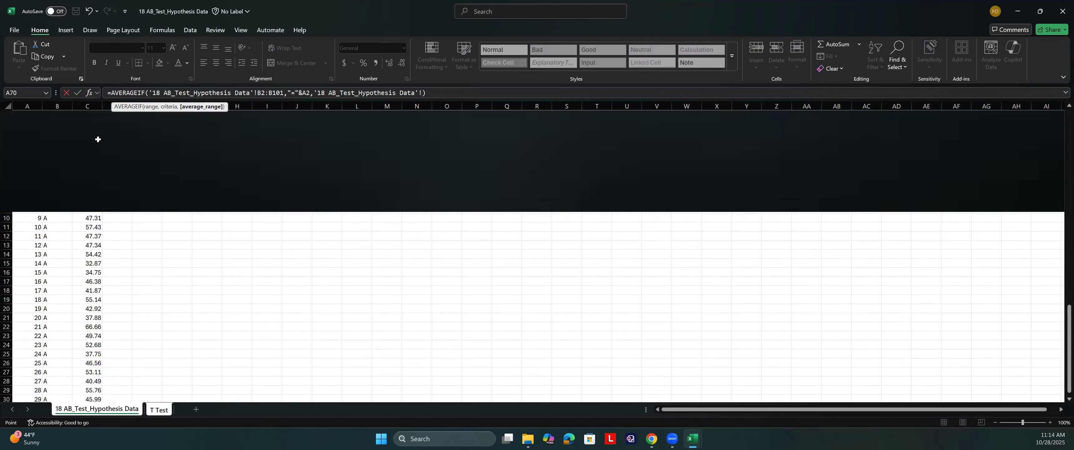
click(92, 124)
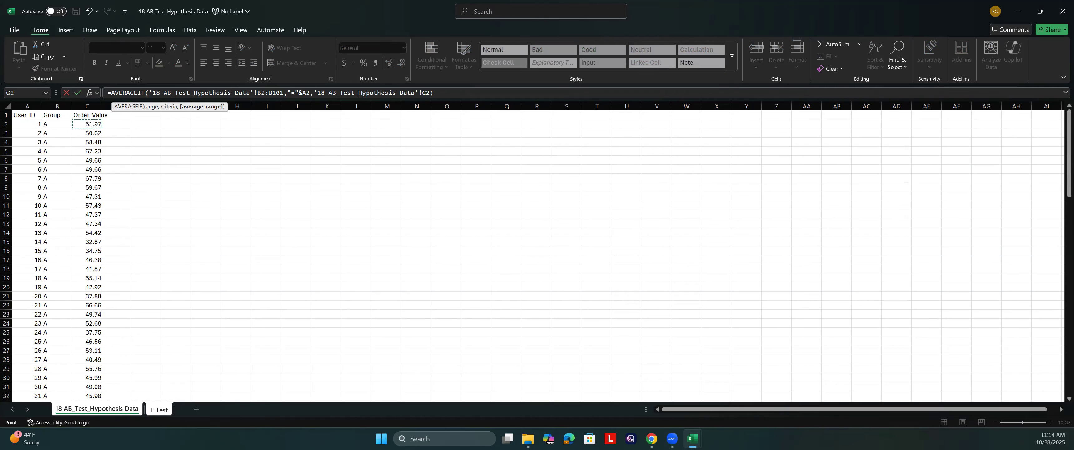
key(ctrl+shift+Down)
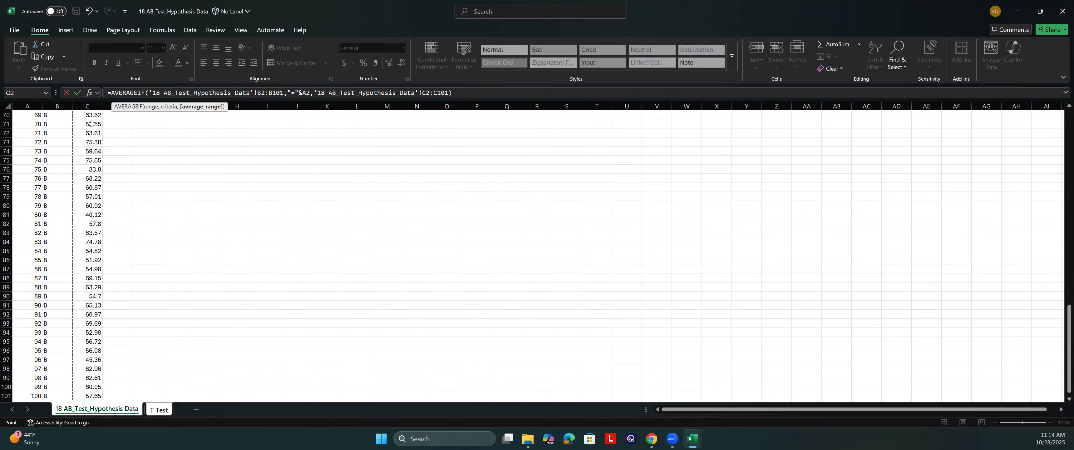
key(Return)
click(92, 124)
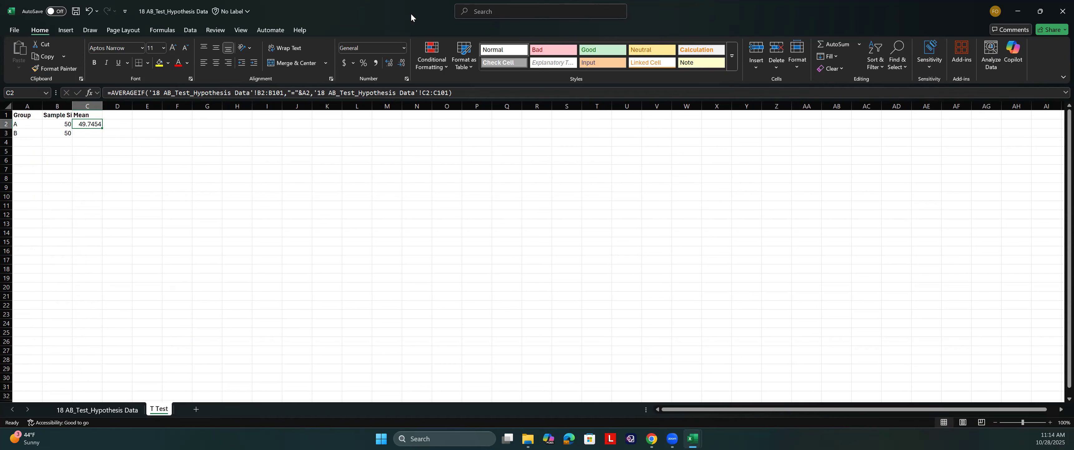
click(347, 61)
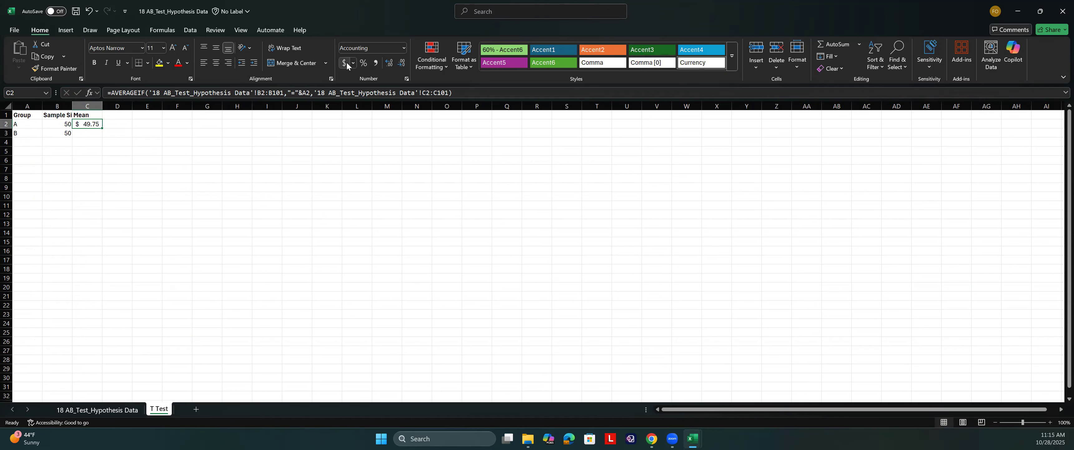
Make the AVERAGEIF ranges in C2 absolute as $B$2:$B$101 and $C$2:$C$101, and fill the formula down to C3.
double_click(91, 123)
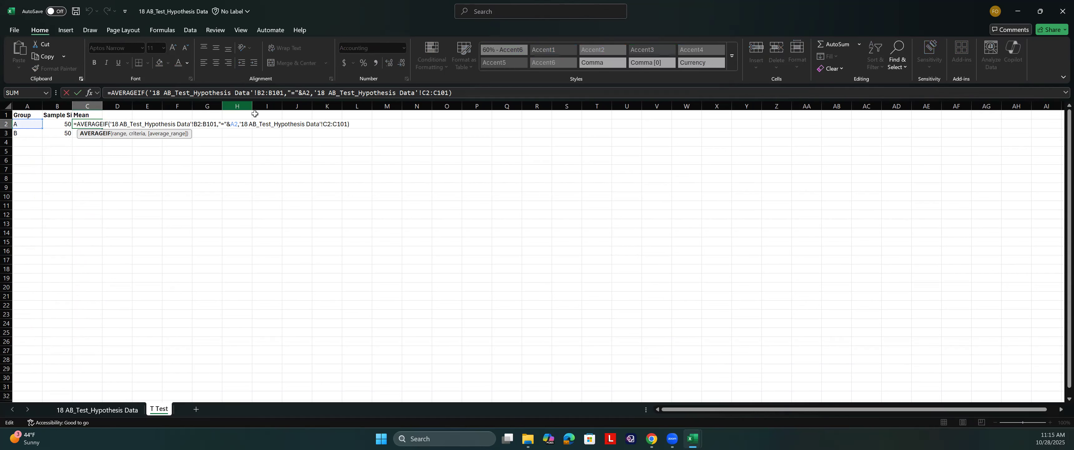
drag(198, 124, 215, 124)
key(F4)
drag(341, 125, 358, 125)
key(Return)
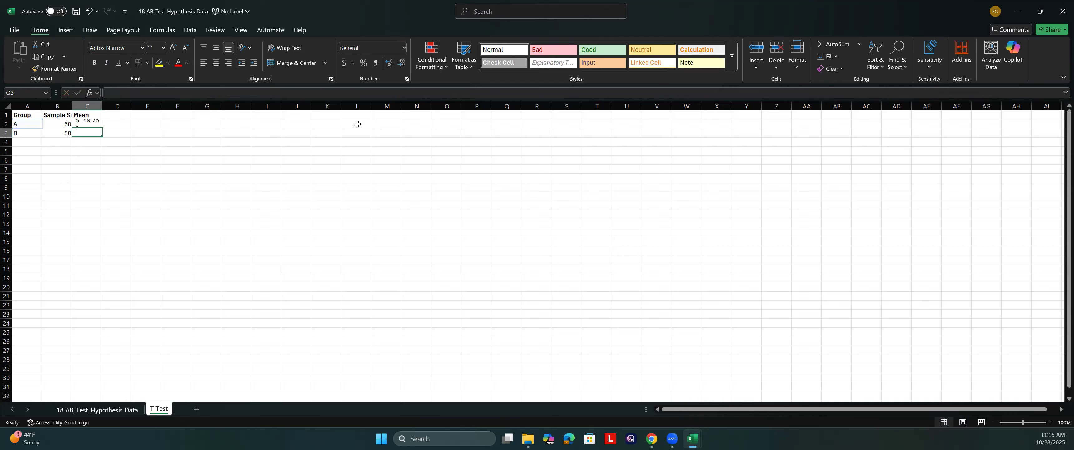
click(85, 124)
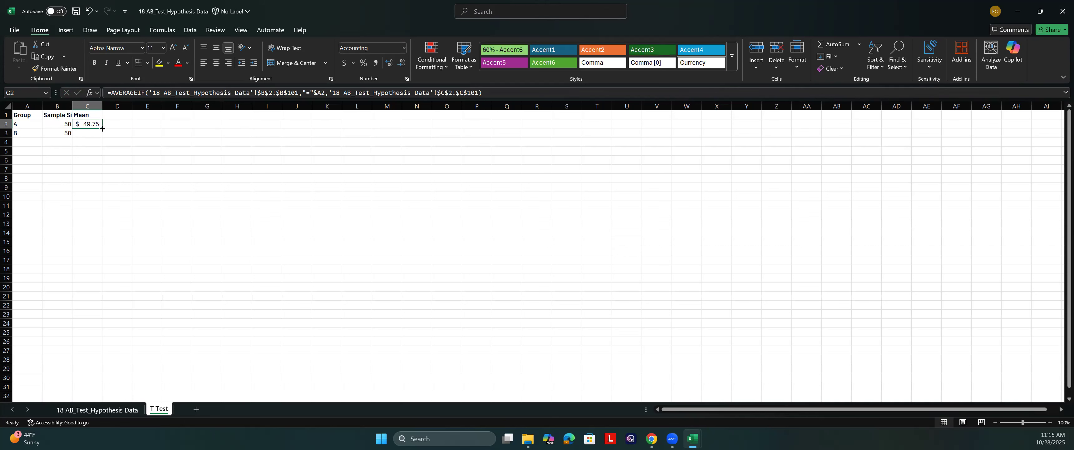
drag(102, 129, 102, 139)
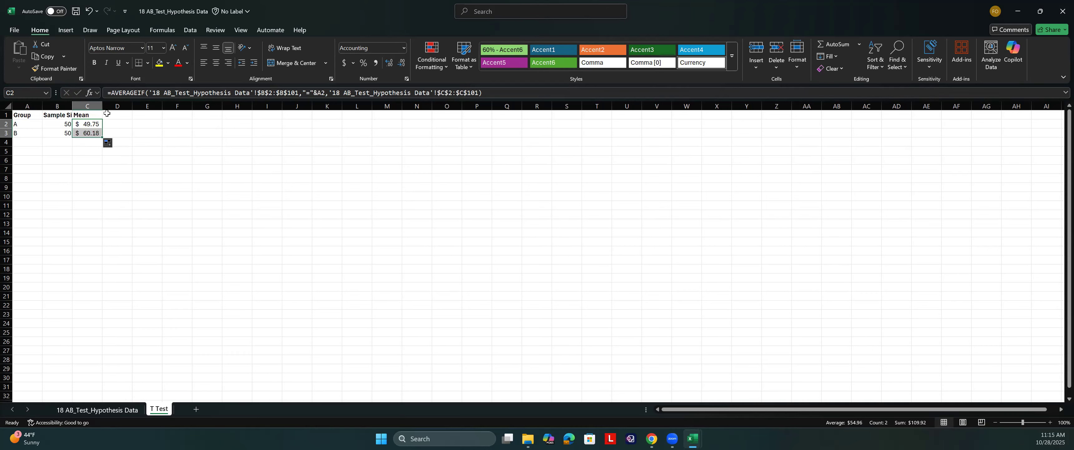
Auto-fit the width of column B and enter the heading Std Dev in D1.
double_click(72, 106)
click(126, 114)
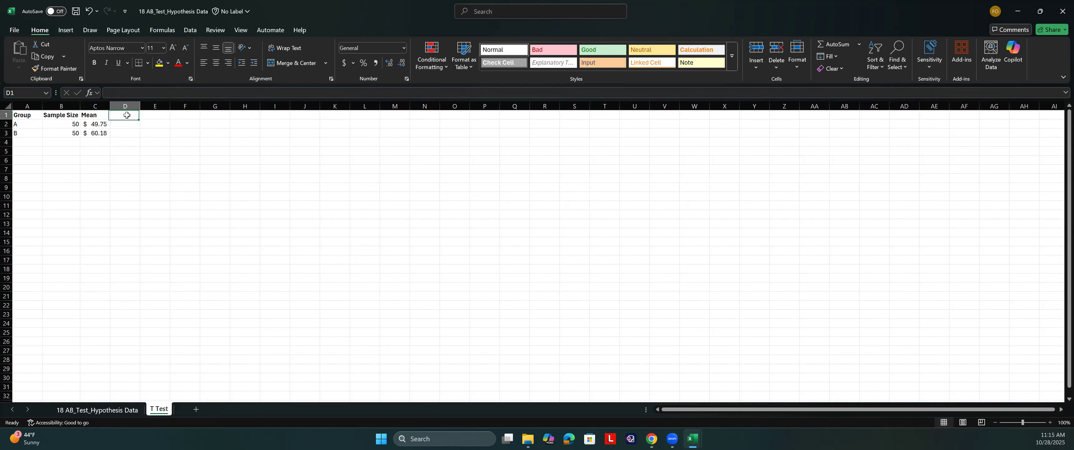
text(Std Dev)
key(Return)
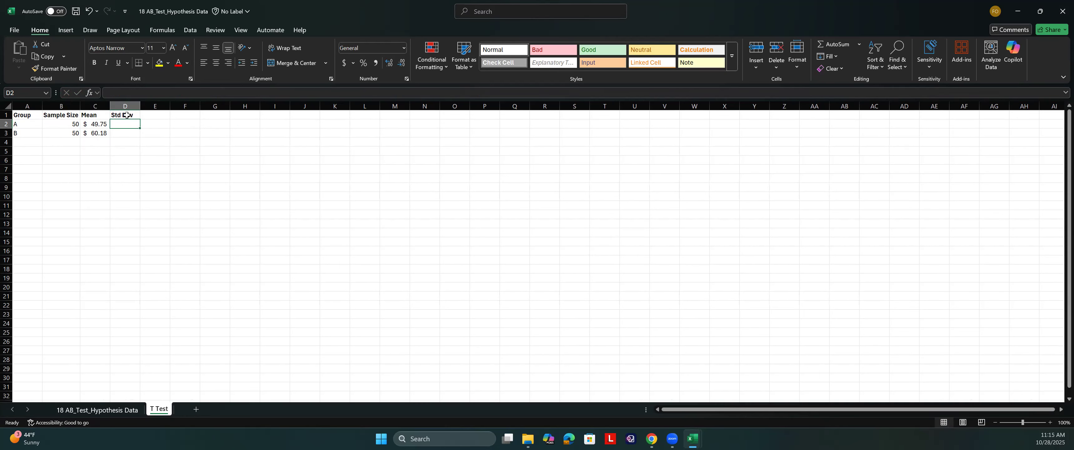
Start a STDEV.S formula in D2 with a nested IF testing whether B2:B101 of the data sheet equals "A".
text(=st)
key(Down)
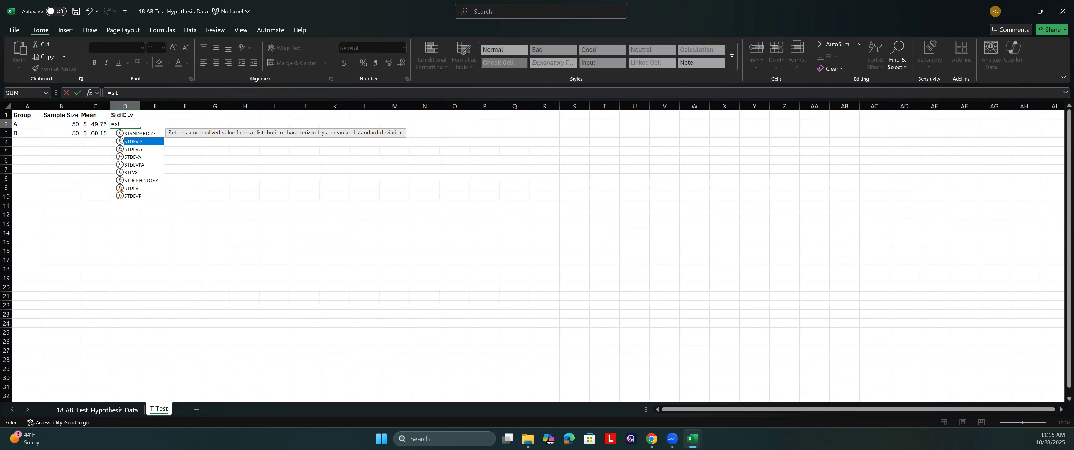
key(Down)
key(Tab)
text(if)
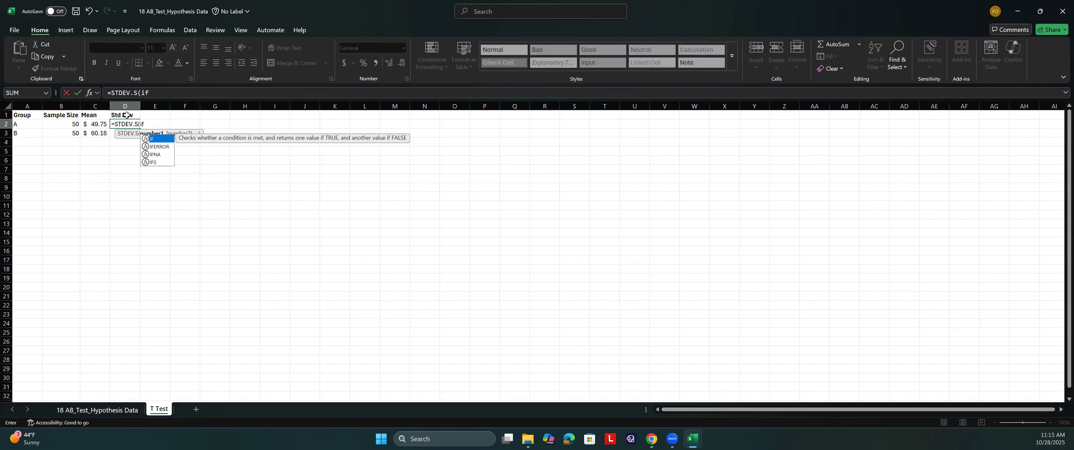
text(()
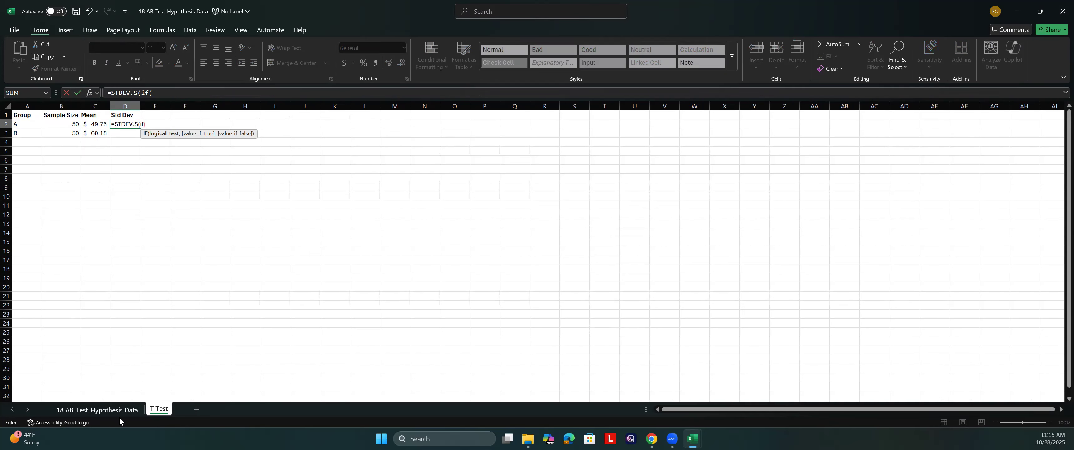
click(100, 409)
scroll(105, 171, up, 20)
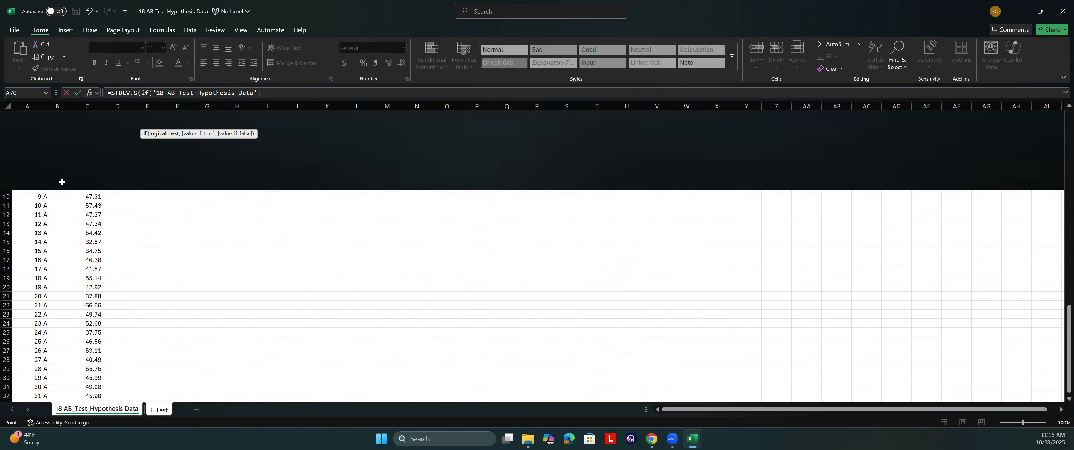
click(54, 122)
key(ctrl+shift+Down)
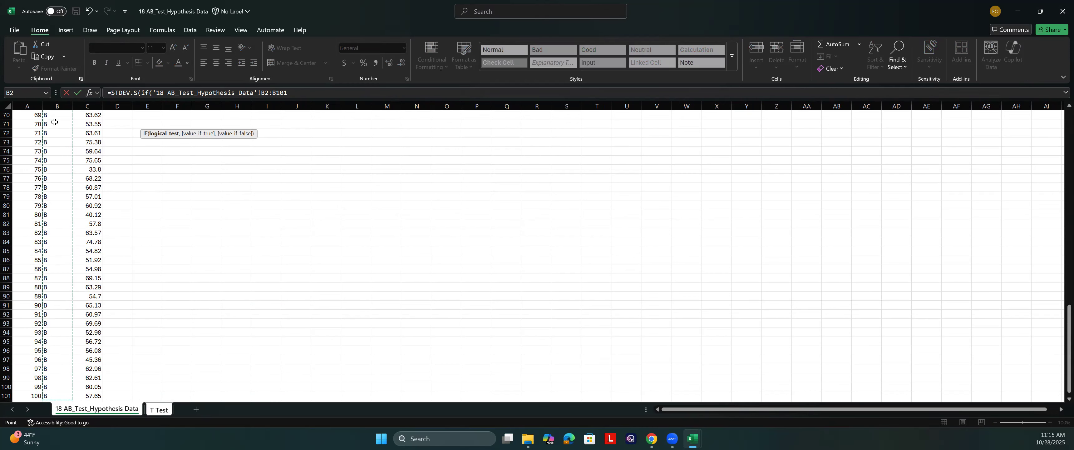
text(="A)
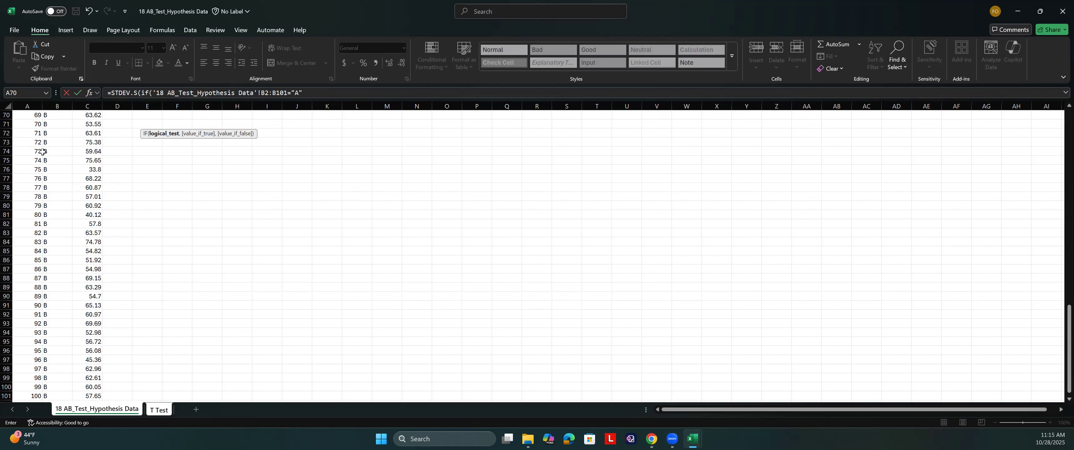
Complete the STDEV.S formula in D2 with C2:C101 of the data sheet as the IF's value if true.
text(,)
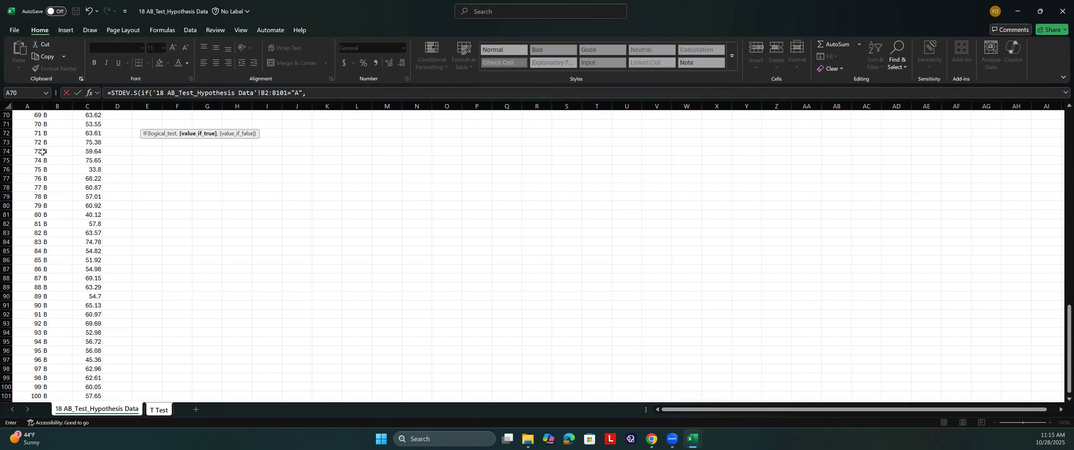
scroll(25, 129, up, 20)
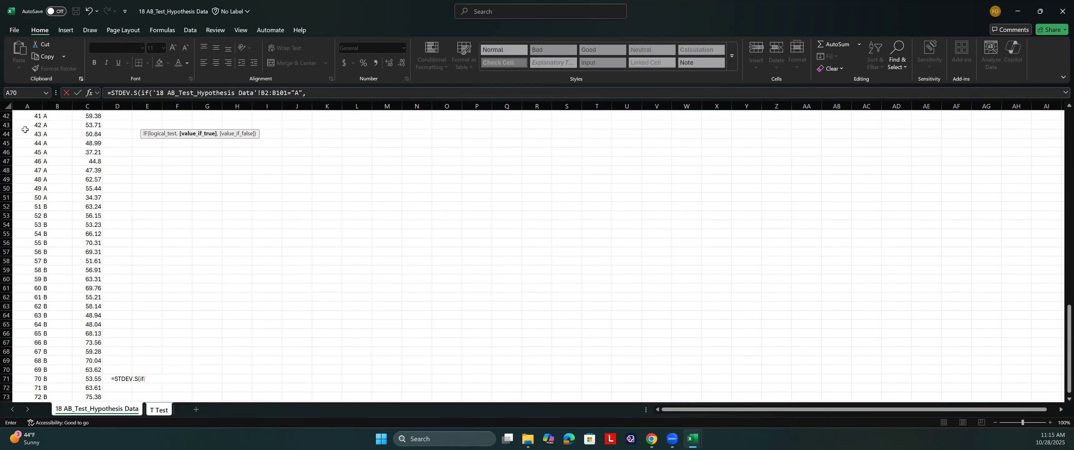
click(82, 123)
key(ctrl+shift+Down)
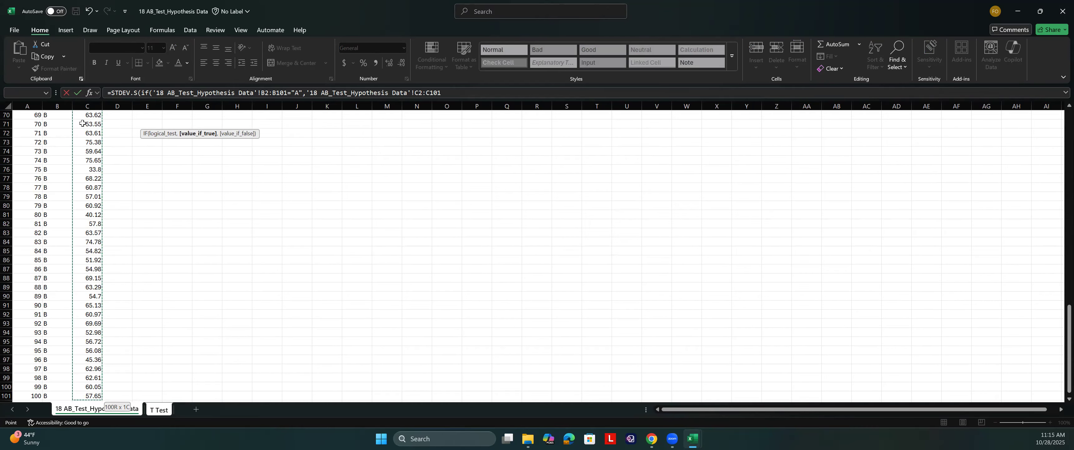
key(Return)
key(Return)
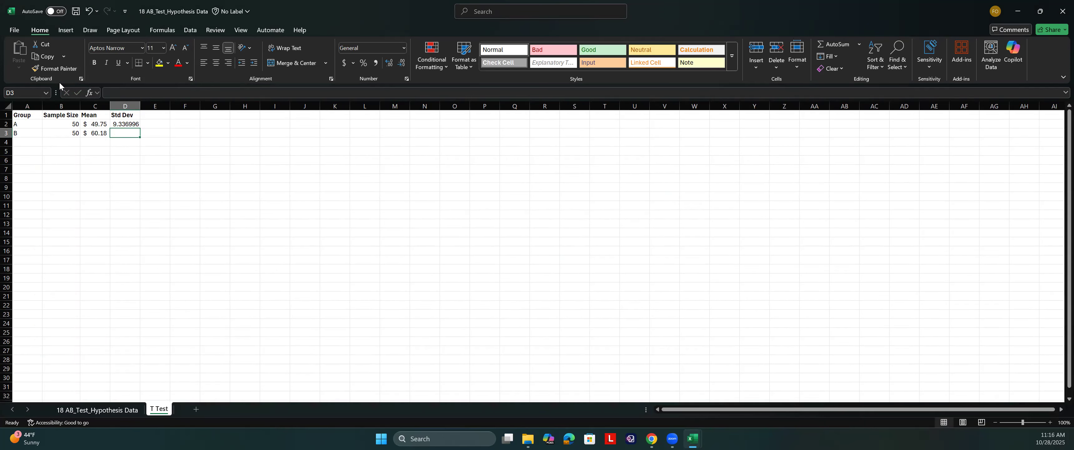
Format D2 as Accounting and make its formula ranges absolute as $B$2:$B$101 and $C$2:$C$101.
key(Up)
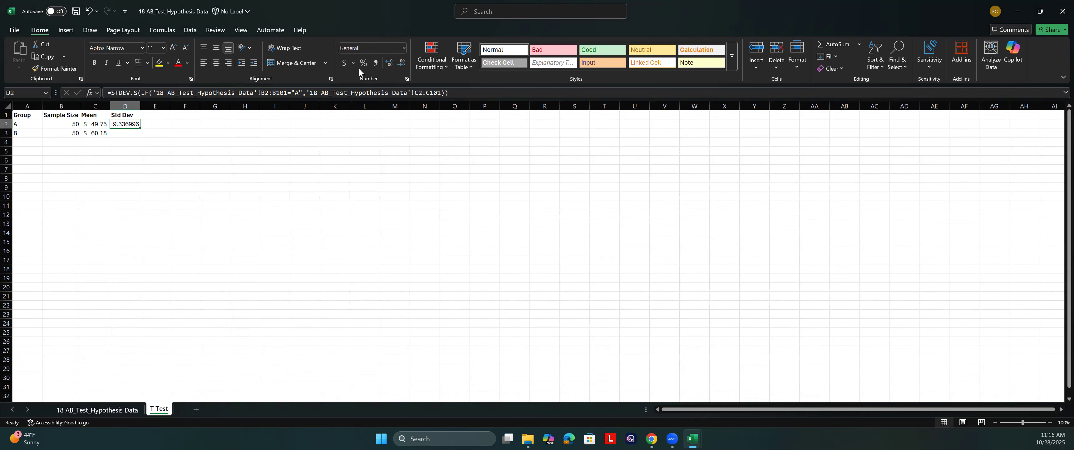
click(343, 63)
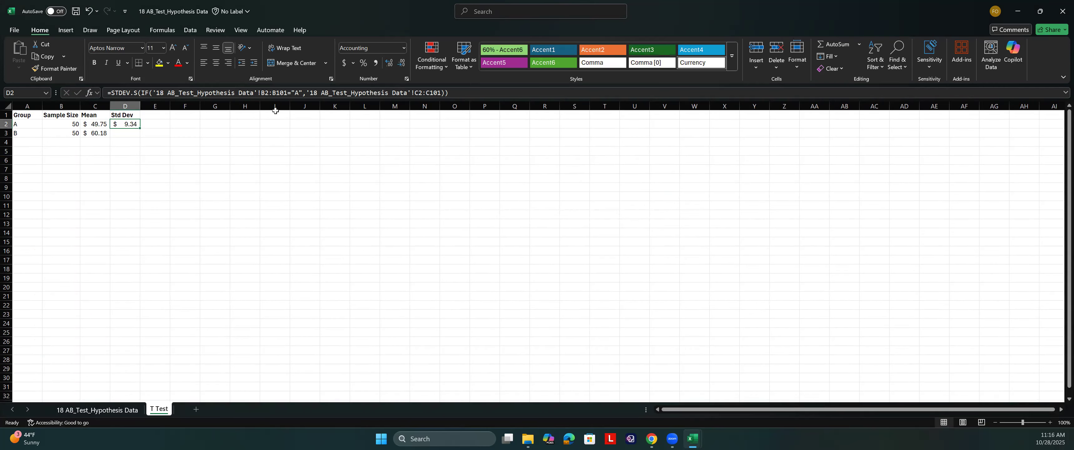
double_click(133, 124)
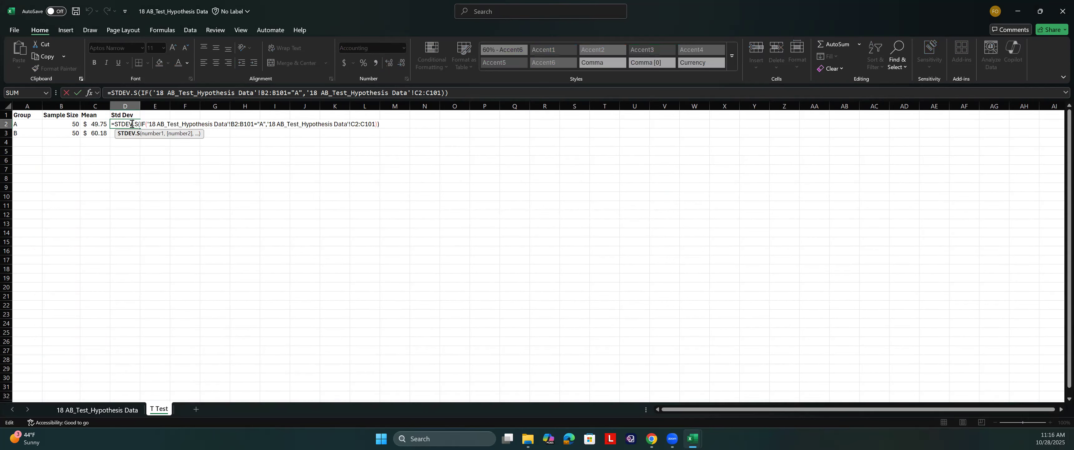
drag(230, 124, 251, 125)
key(F4)
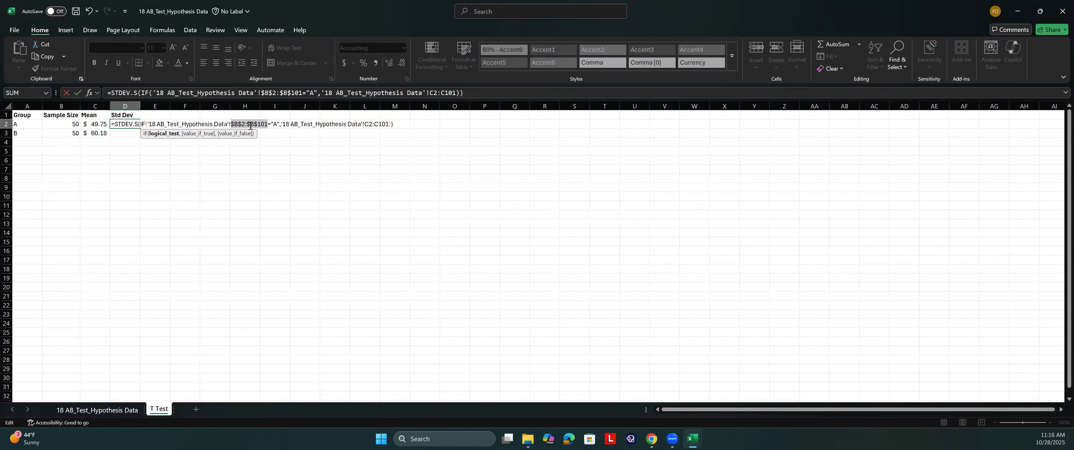
drag(365, 124, 388, 125)
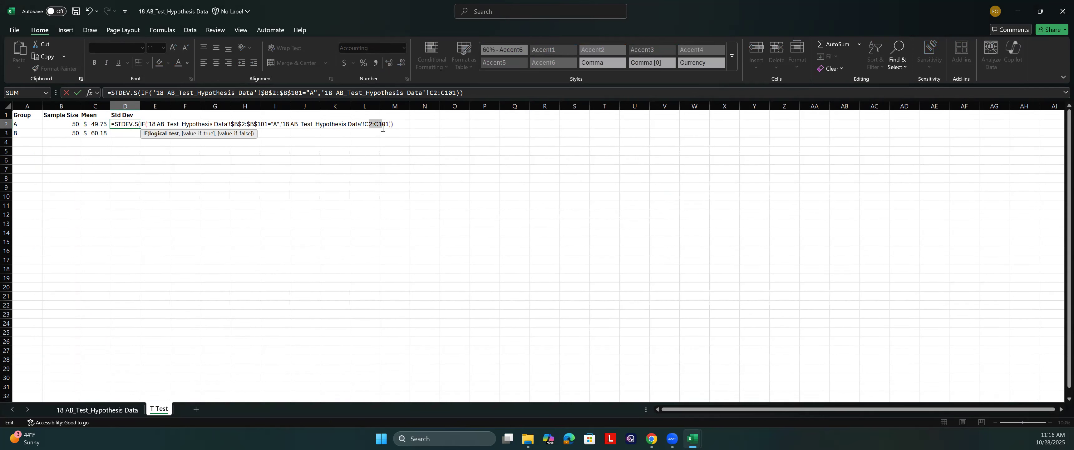
key(F4)
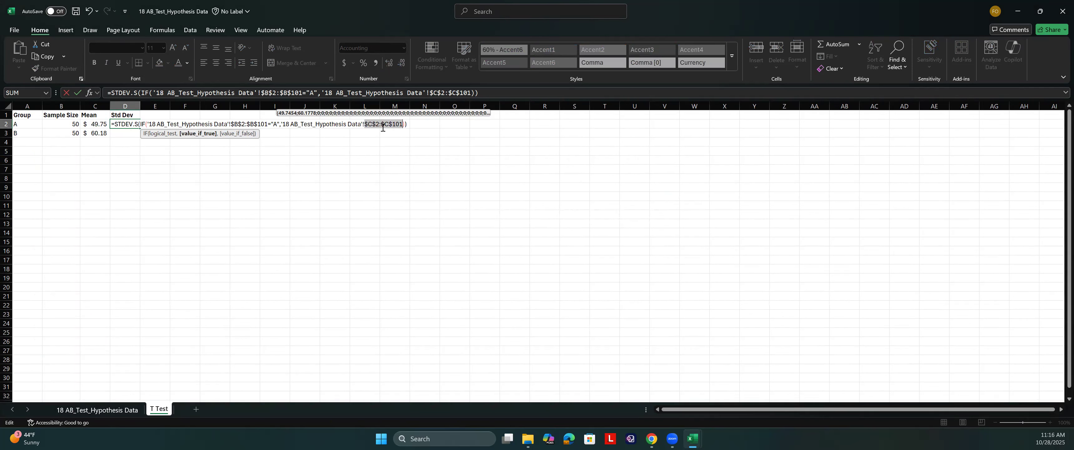
key(Return)
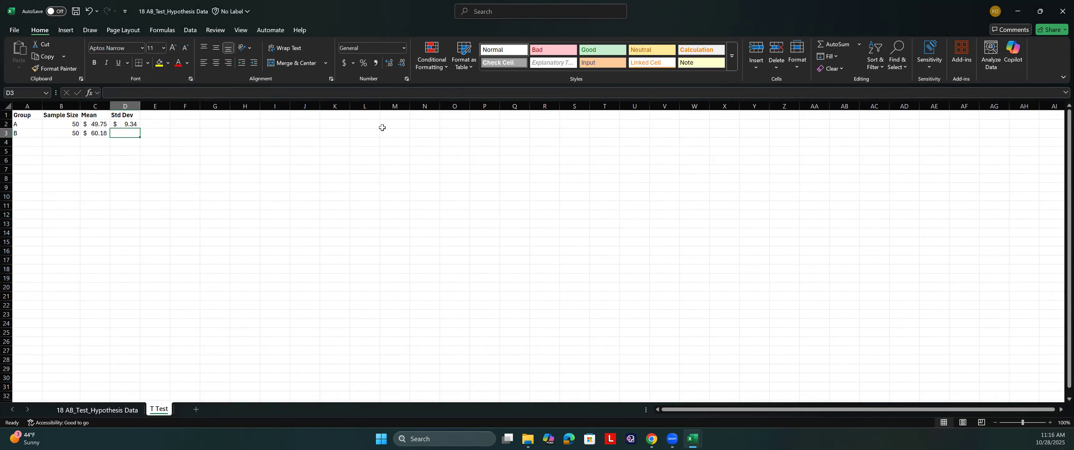
Fill the standard deviation formula down to D3 and change its group criterion to "B".
click(125, 124)
drag(140, 128, 138, 133)
double_click(125, 132)
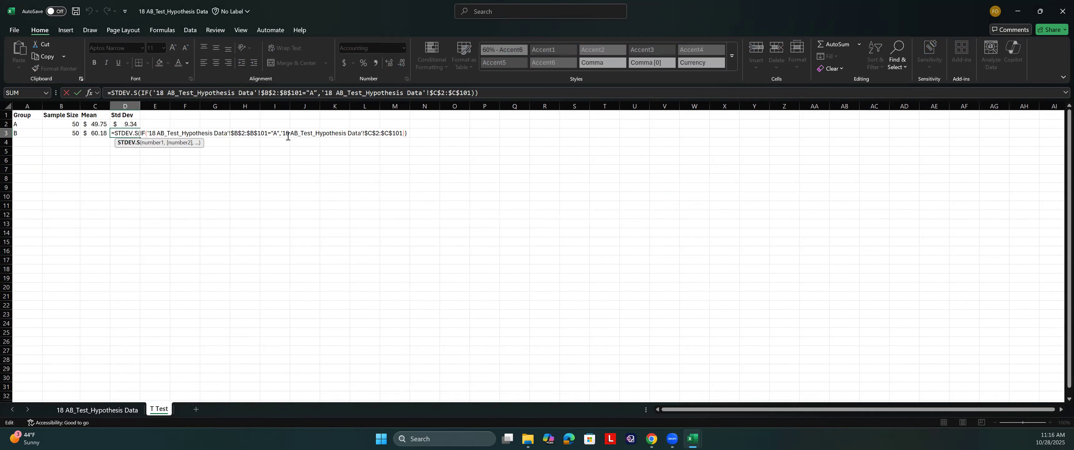
click(276, 133)
key(BackSpace)
text(B)
key(Return)
Commit the standard deviation formula in D3 and label cell A5 "p-value".
key(Return)
key(Left)
key(Left)
key(Left)
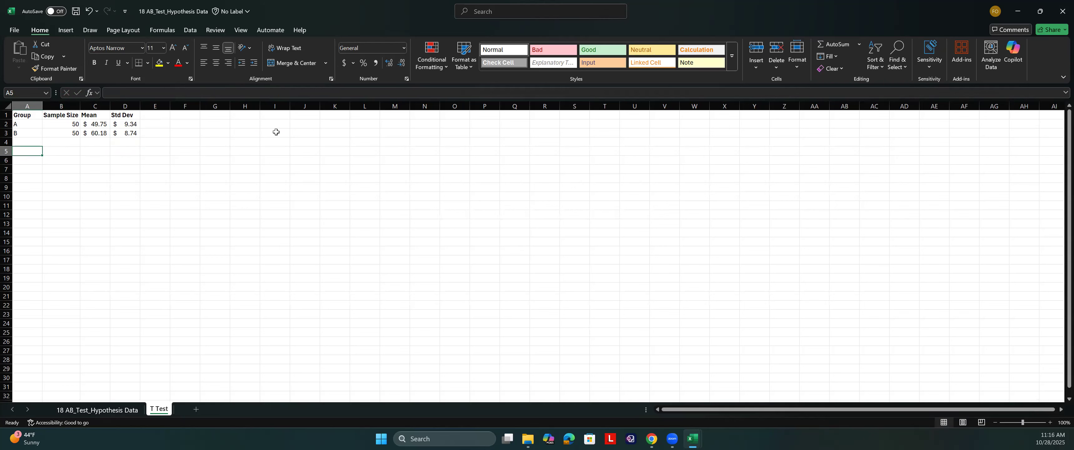
text(p-value)
key(Tab)
Start a T.TEST formula in B5, beside the p-value label.
text(=)
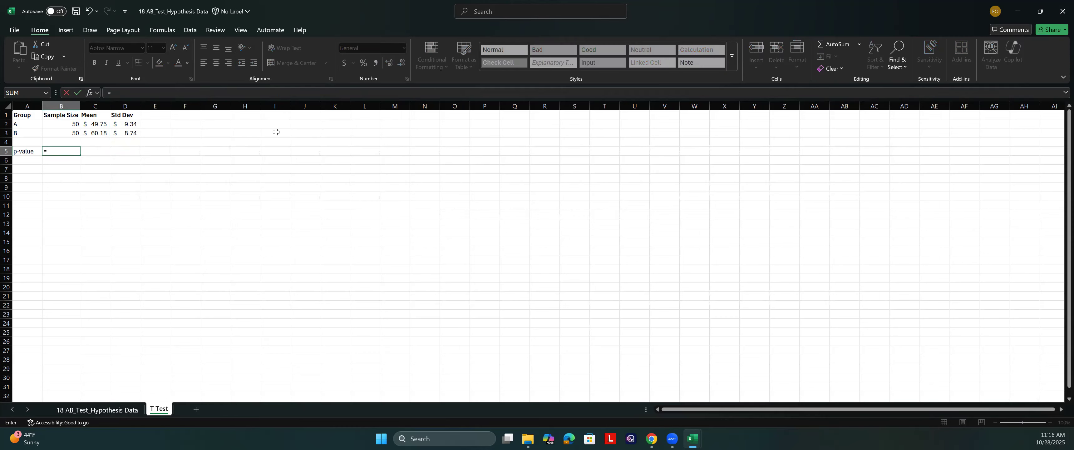
text(t)
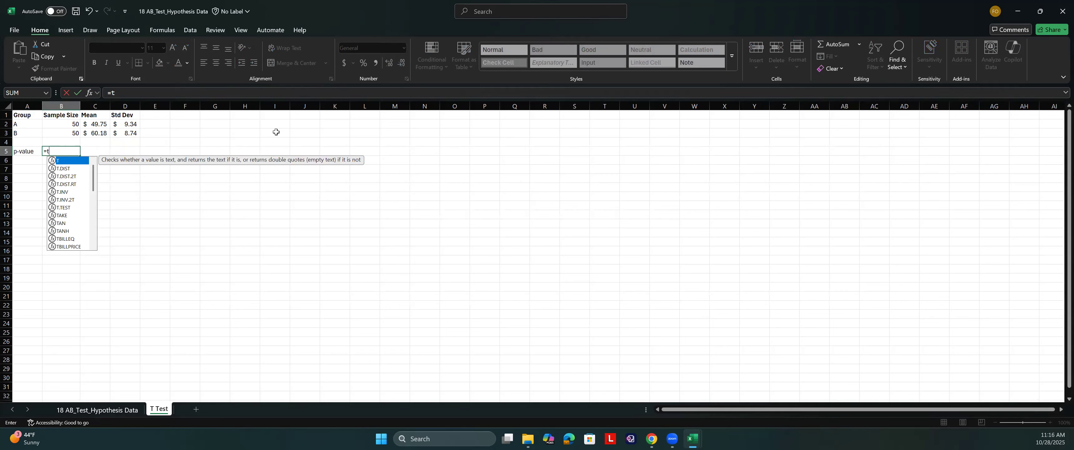
text(.te)
key(Tab)
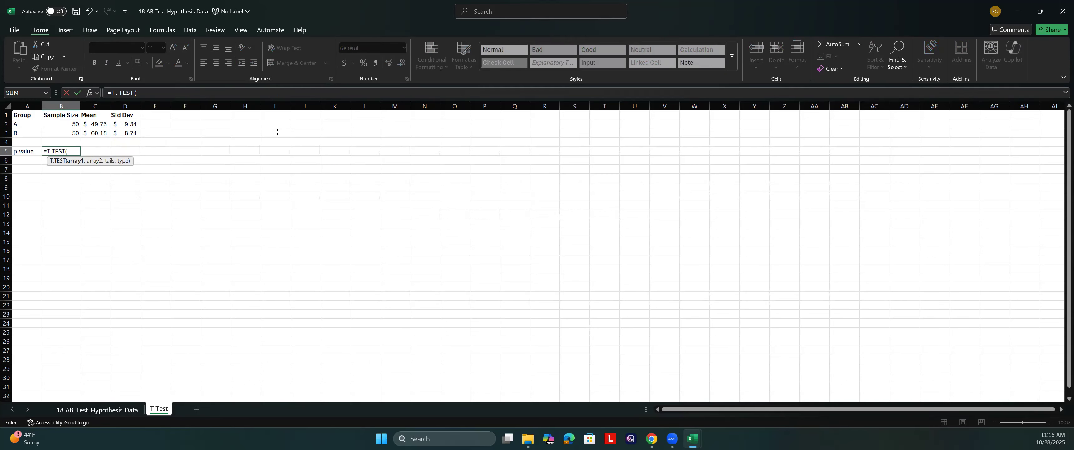
Set the T.TEST formula's first array to group A's values, C2:C51 of the 18 AB_Test_Hypothesis Data sheet.
click(96, 409)
scroll(98, 168, up, 20)
click(95, 121)
key(shift+Down)
key(shift+Down)
key(shift+Down)
key(shift+Down)
key(shift+Down)
key(shift+Down)
key(shift+Down)
key(shift+Down)
key(shift+Down)
key(shift+Down)
key(shift+Down)
key(shift+Down)
key(shift+Down)
key(shift+Down)
key(shift+Down)
key(shift+Down)
key(shift+Down)
key(shift+Down)
key(shift+Down)
key(shift+Down)
key(shift+Down)
key(shift+Down)
key(shift+Down)
key(shift+Down)
key(shift+Down)
key(shift+Down)
key(shift+Down)
key(shift+Down)
key(shift+Down)
key(shift+Down)
key(shift+Down)
key(shift+Down)
key(shift+Down)
key(shift+Down)
key(shift+Down)
key(shift+Down)
key(shift+Down)
key(shift+Down)
key(shift+Down)
key(shift+Down)
key(shift+Down)
key(shift+Down)
key(shift+Down)
key(shift+Down)
key(shift+Down)
key(shift+Down)
key(shift+Down)
key(shift+Down)
key(shift+Down)
key(shift+Up)
key(shift+Up)
text(,)
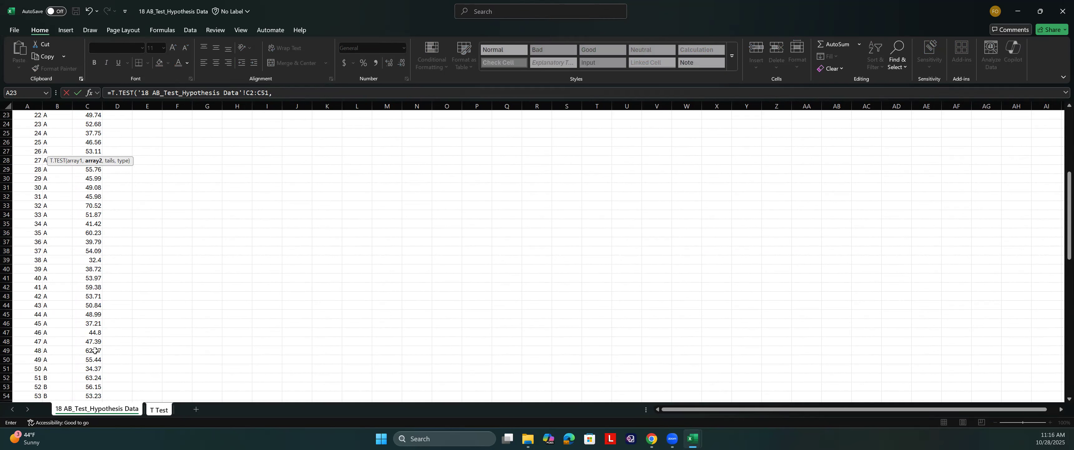
Set the T.TEST formula's second array to group B's values, C52:C101 of the data sheet.
click(92, 376)
drag(92, 376, 128, 411)
key(Return)
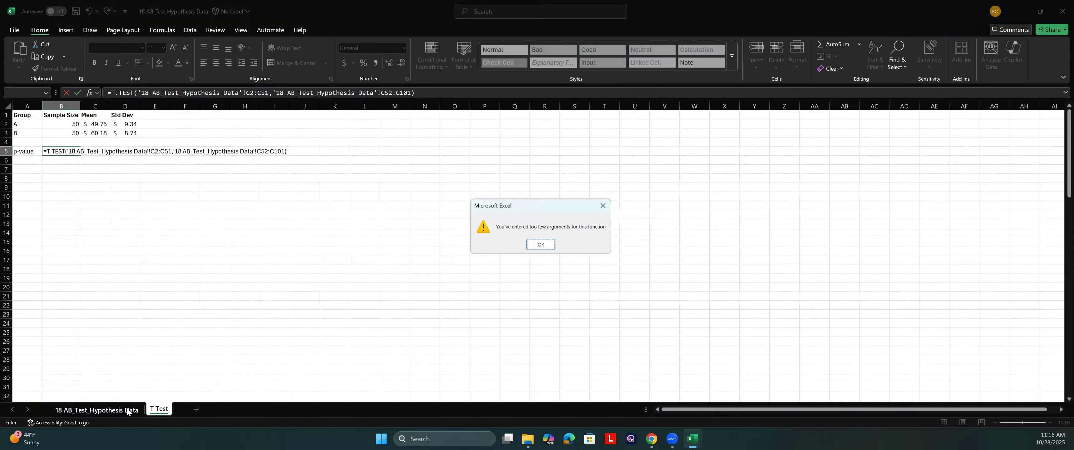
key(Return)
key(Right)
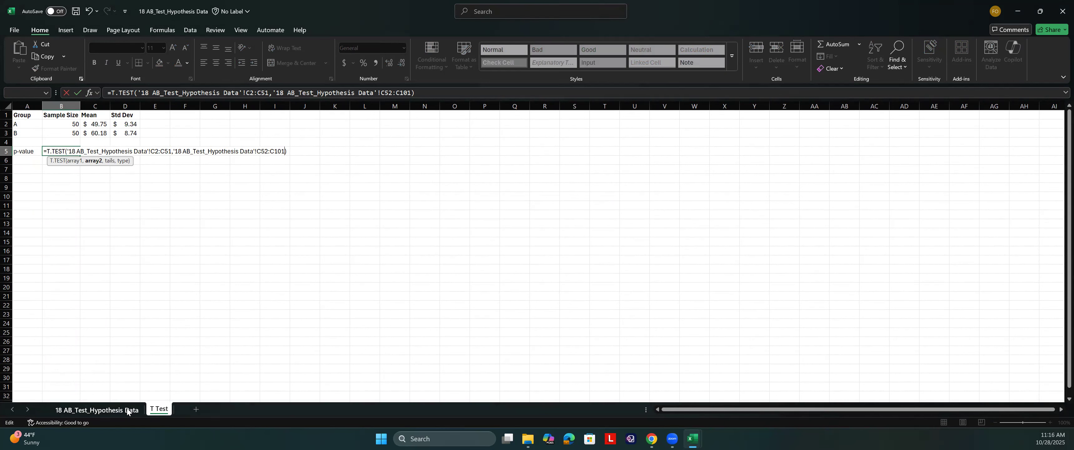
Complete the T.TEST formula with tails 2 (two-tailed distribution) and type 2 (two-sample equal variance).
text(,)
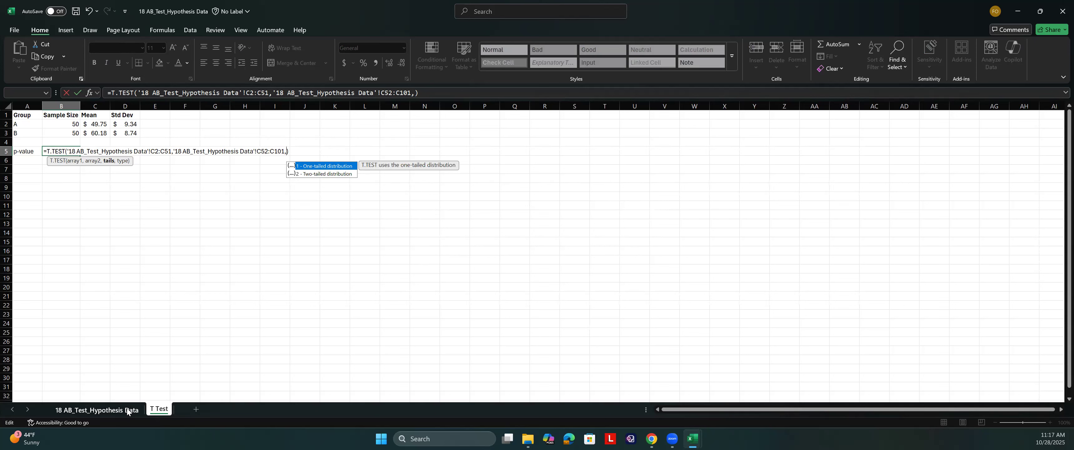
key(Down)
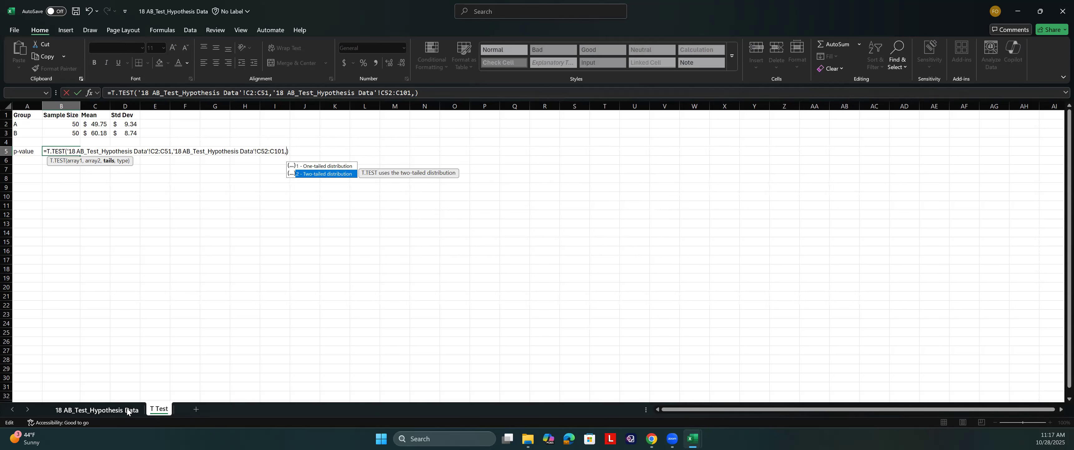
text(2)
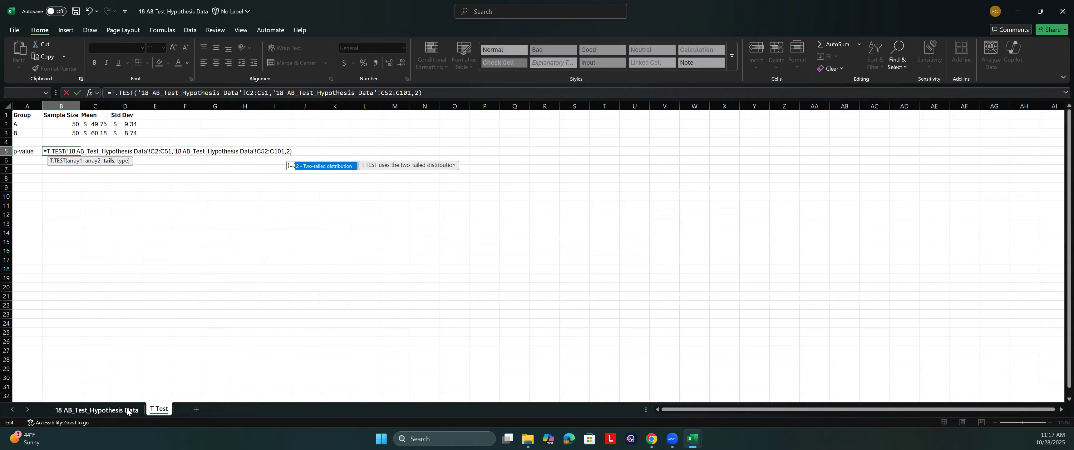
text(,)
key(Down)
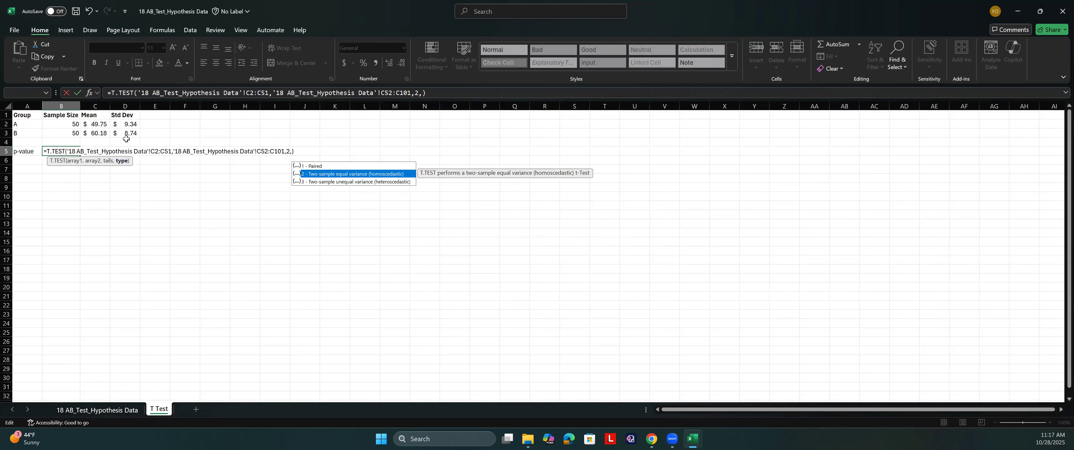
text(2)
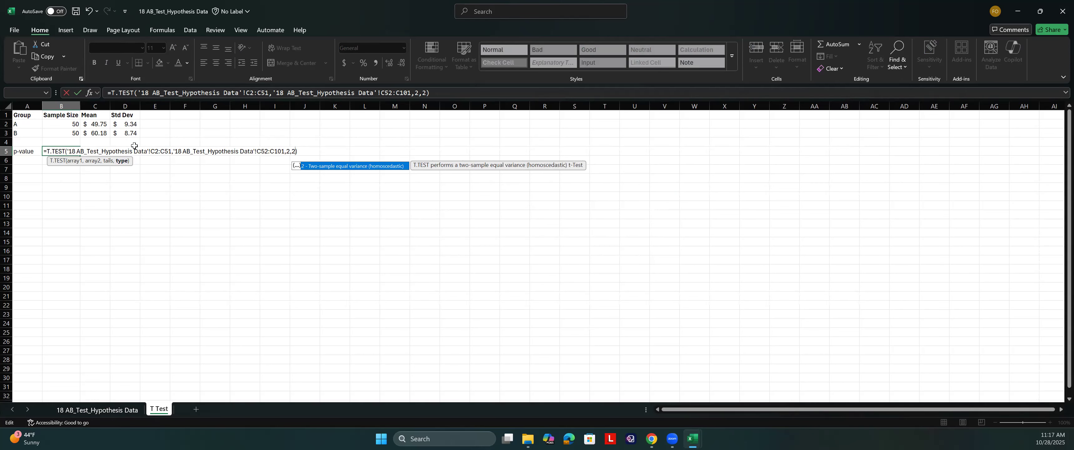
key(Return)
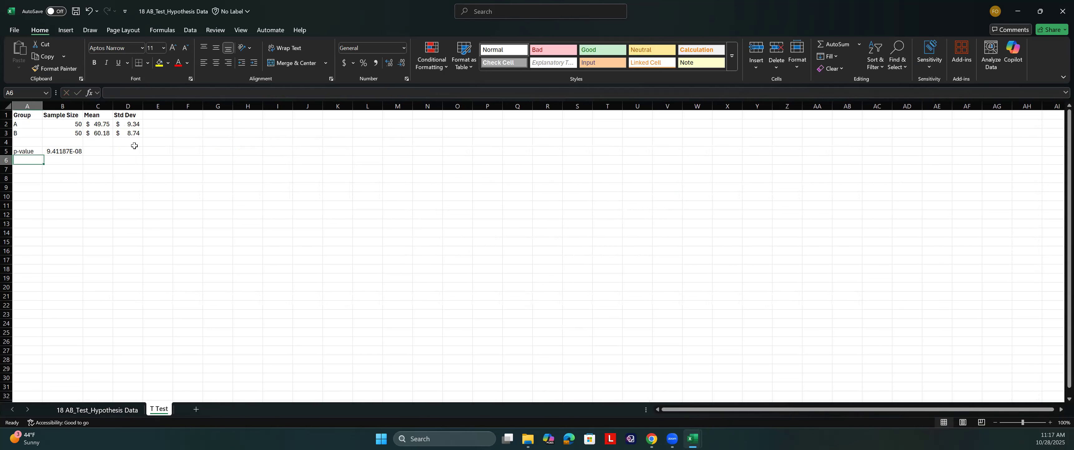
Format the p-value in B5 with the comma number style and extend it to nine decimal places.
click(69, 150)
click(376, 62)
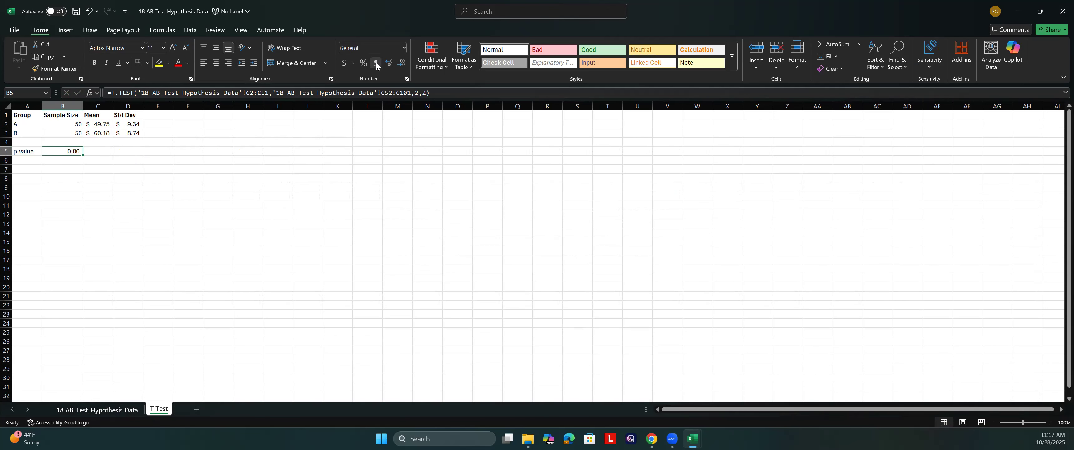
double_click(393, 63)
click(393, 63)
double_click(394, 64)
click(394, 63)
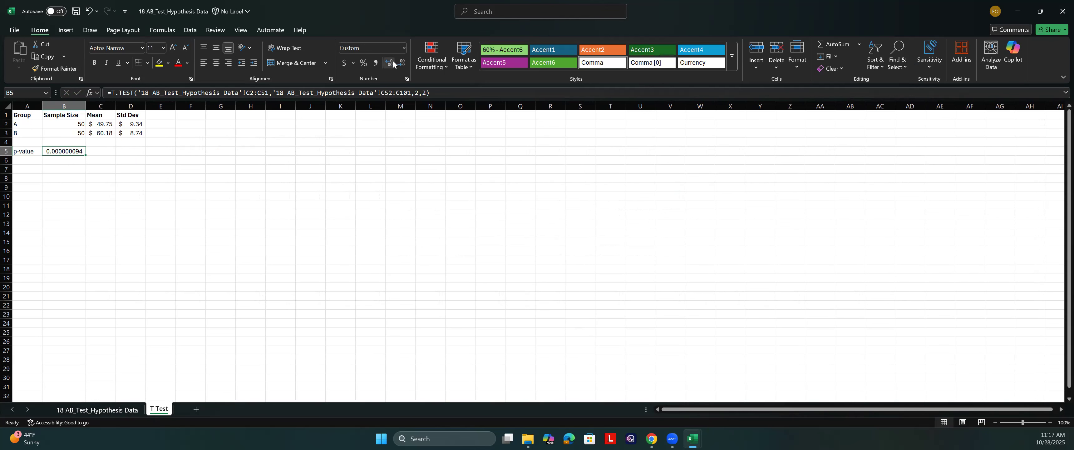